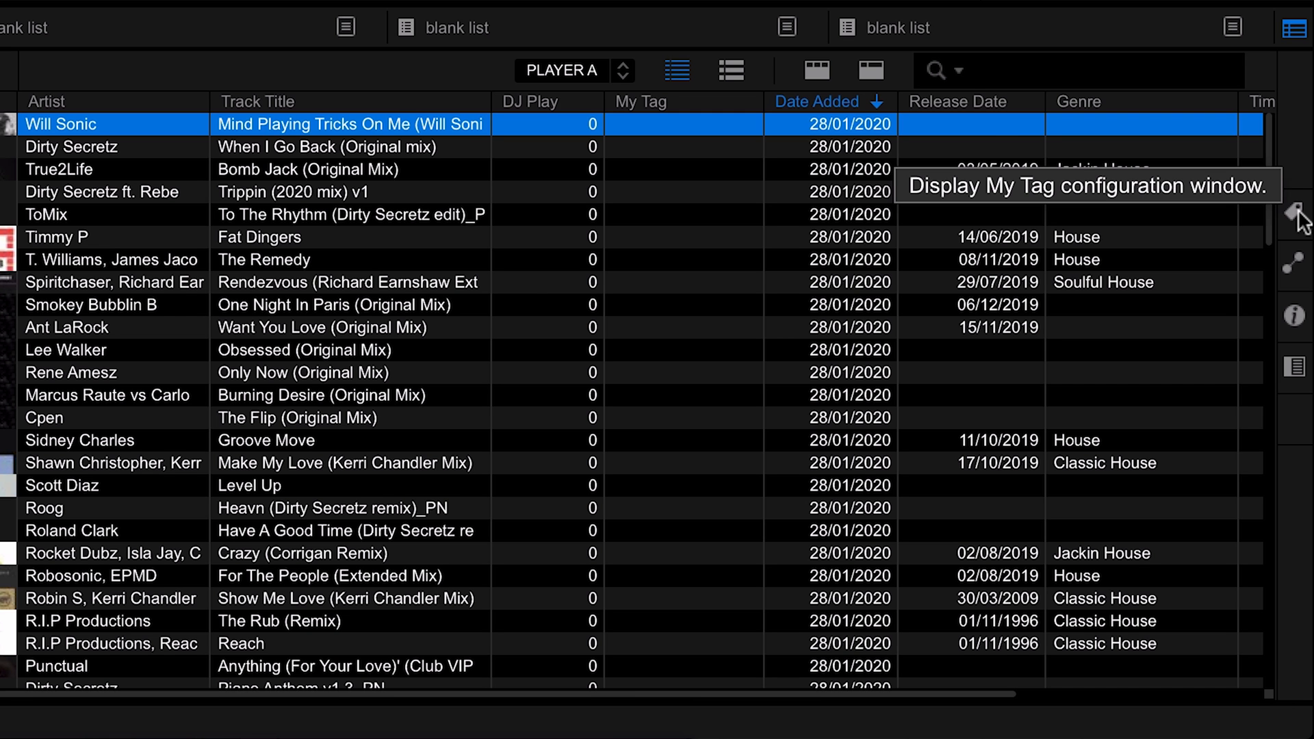
Display the My Tag configuration window and look through its tag categories from Genre to Untitled Column
left_click(1296, 214)
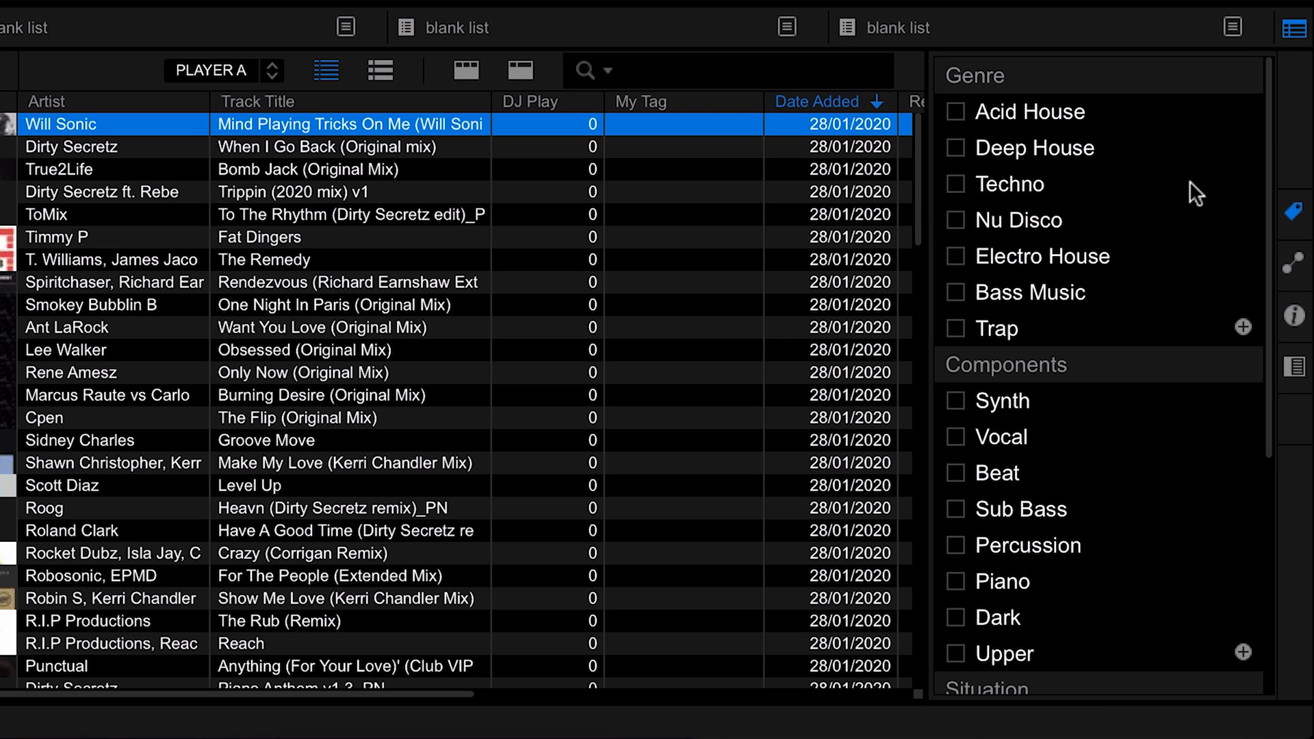
left_click(373, 150)
left_click(380, 124)
scroll(1146, 191, "down", 5)
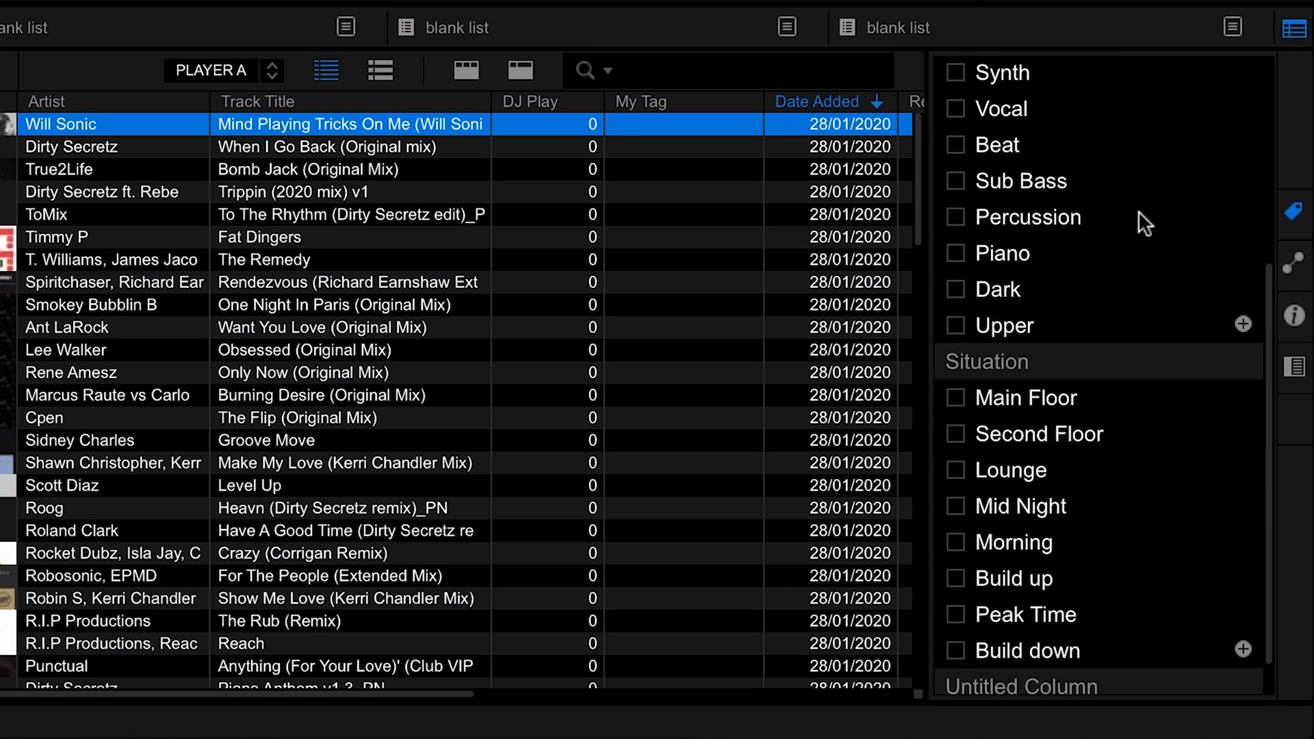
scroll(1035, 342, "down", 1)
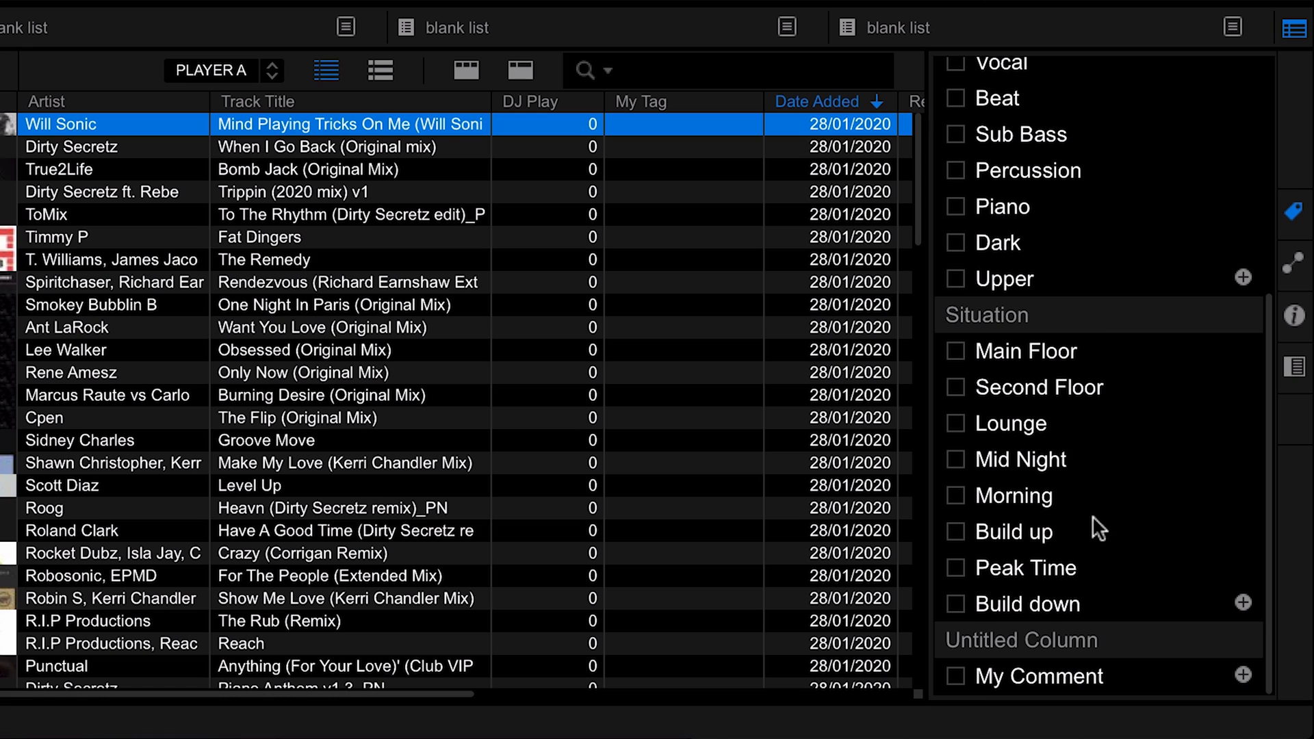
scroll(1041, 642, "up", 6)
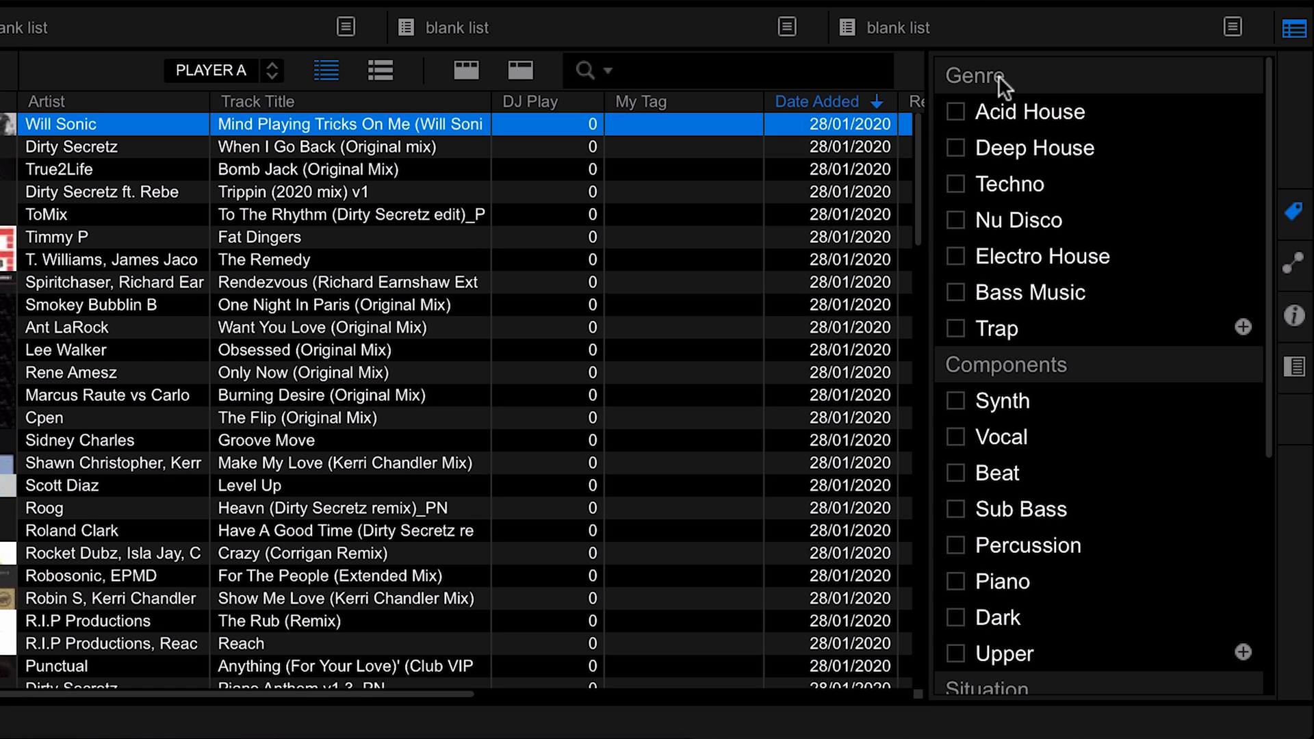
scroll(1117, 223, "down", 2)
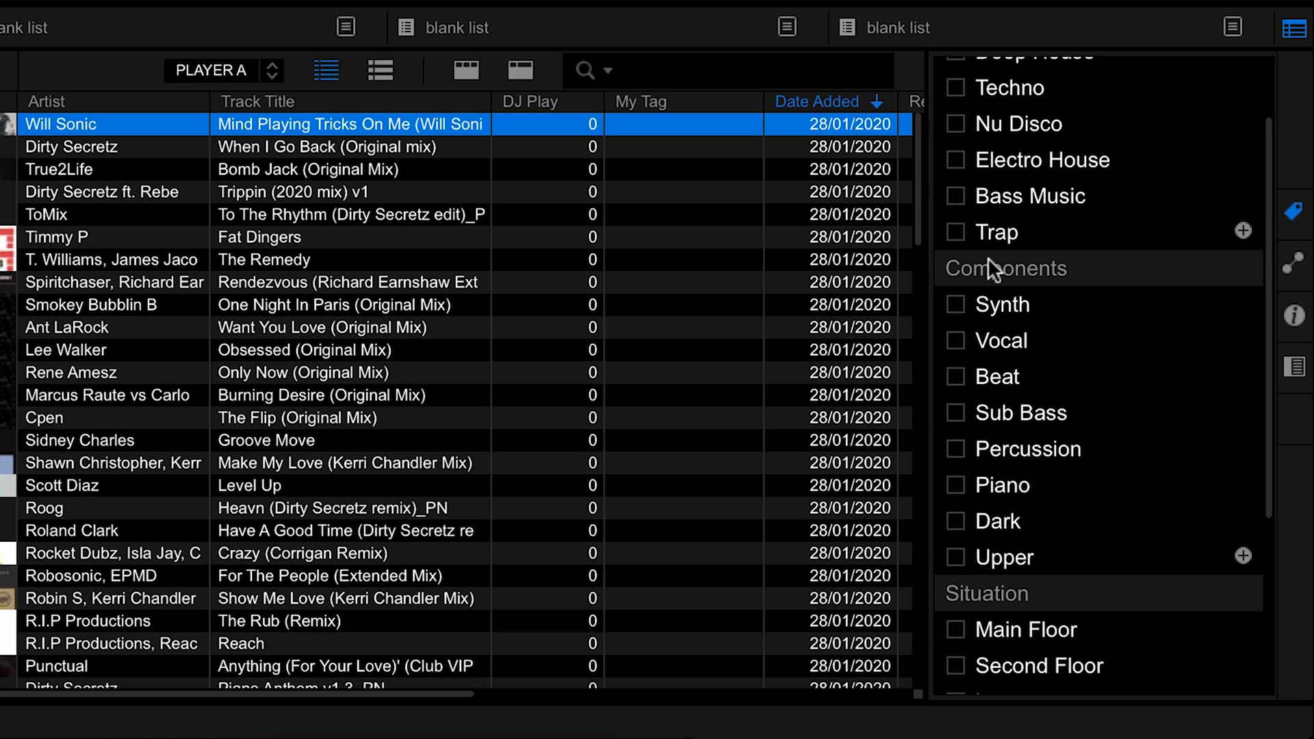
scroll(1086, 286, "up", 2)
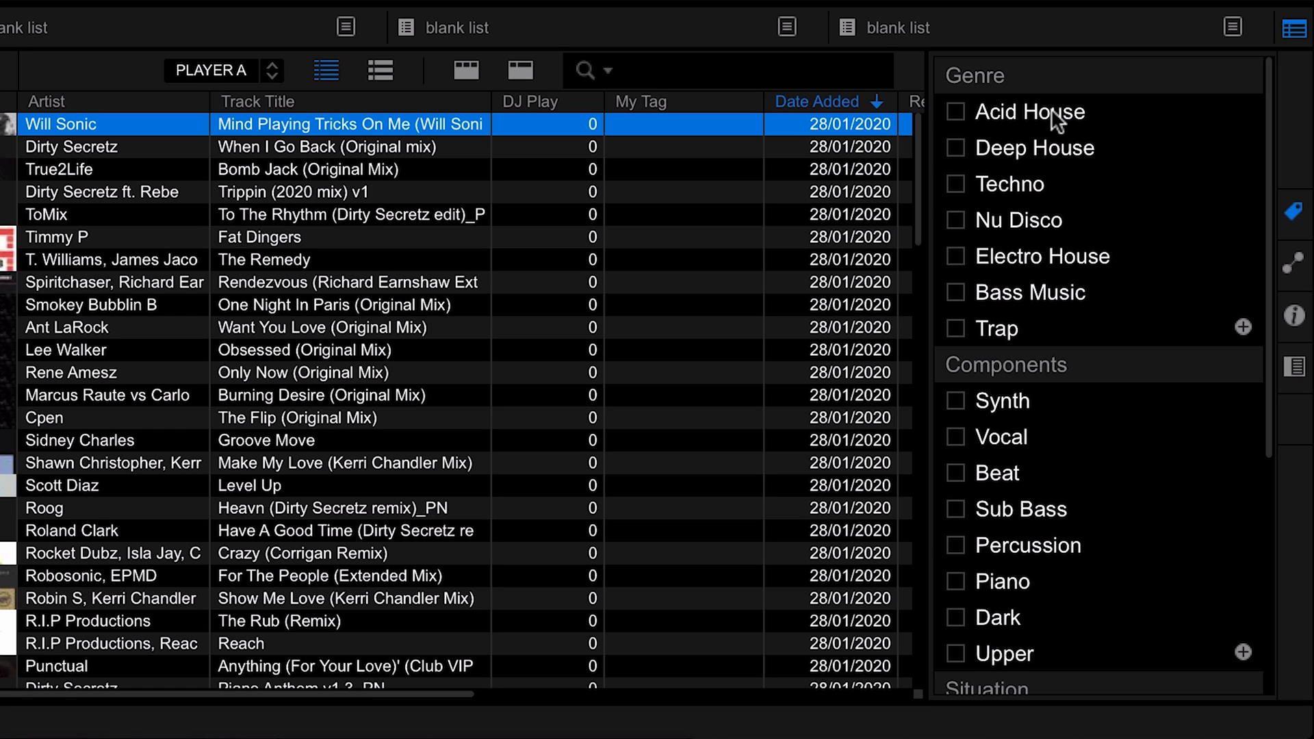
Rename the Acid House tag in the Genre category as Garage House
left_click(1028, 120)
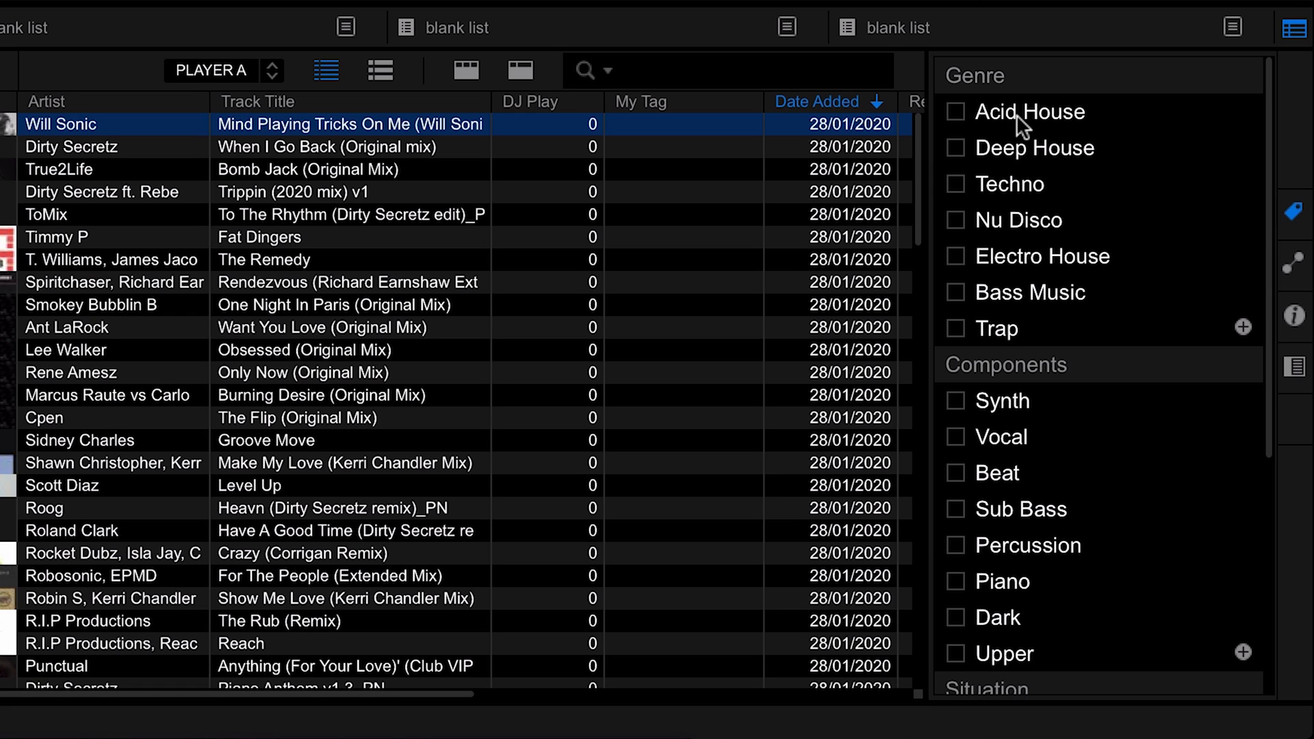
double_click(1028, 113)
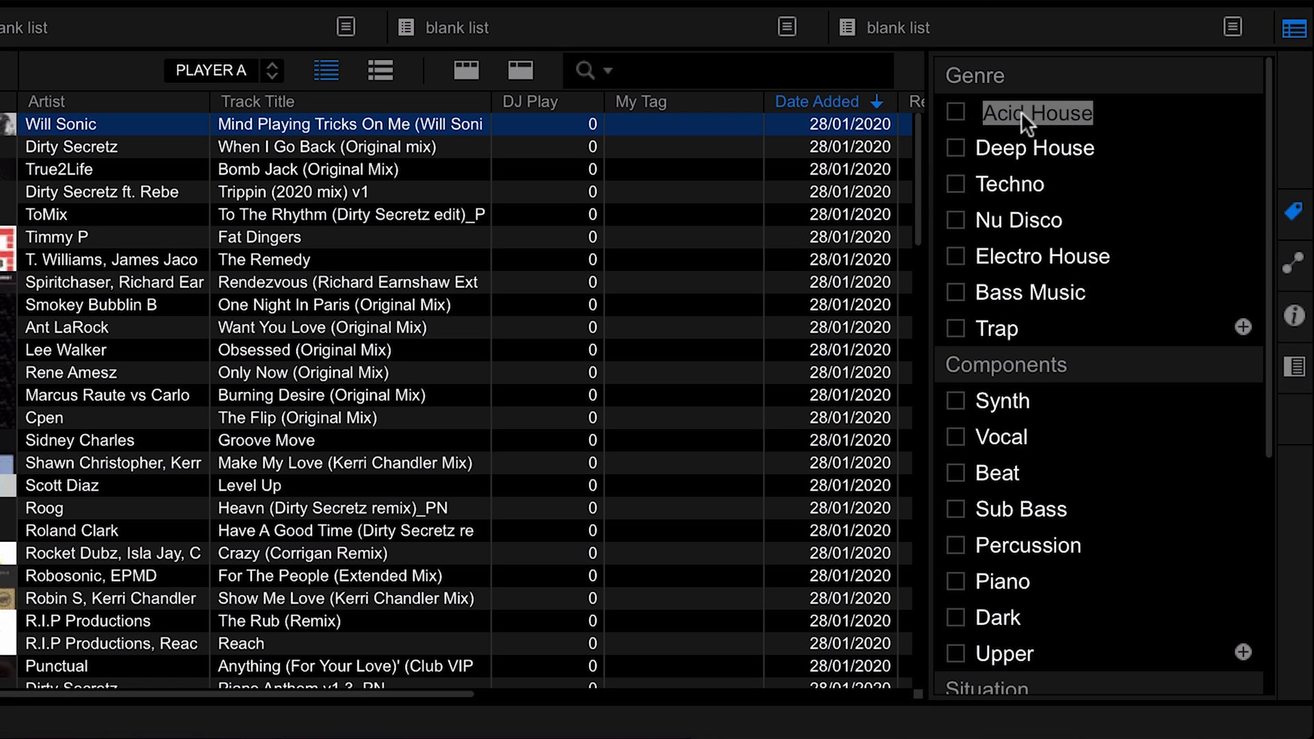
left_click(1024, 116)
left_click_drag(1019, 111, 943, 107)
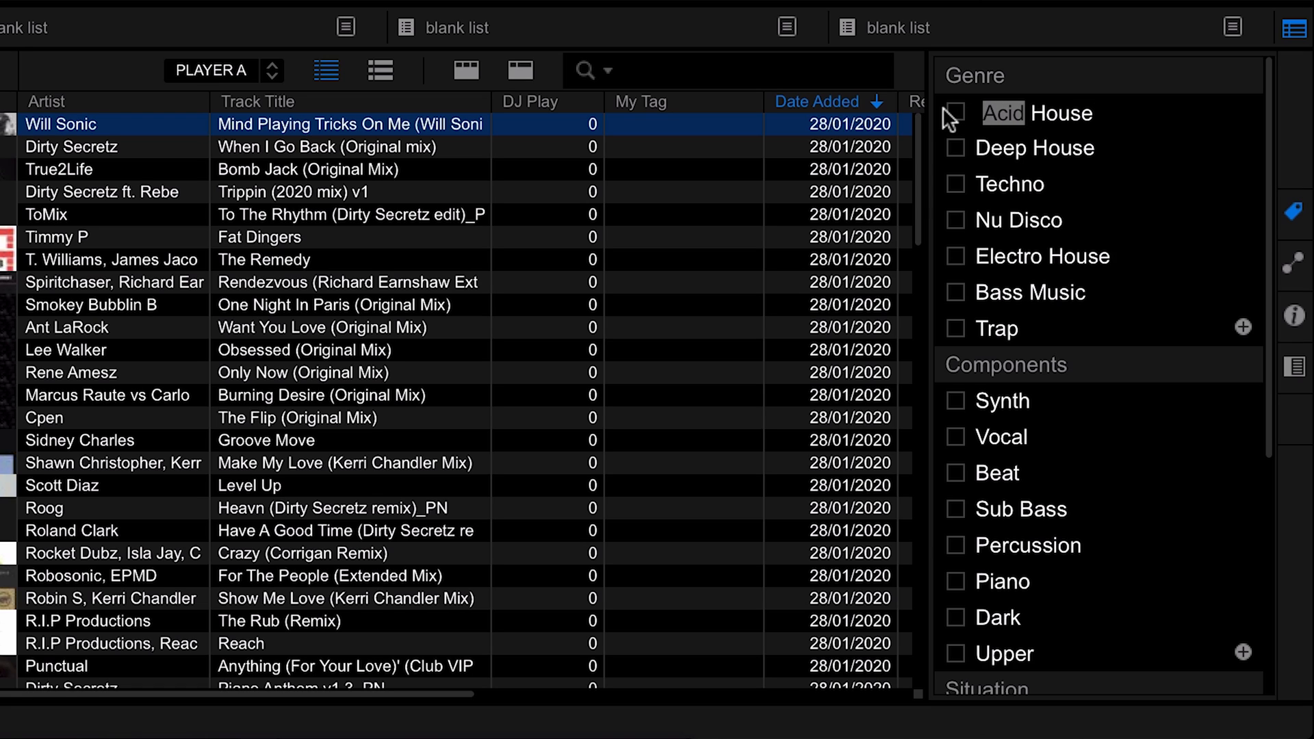
type("Garage")
key("Return")
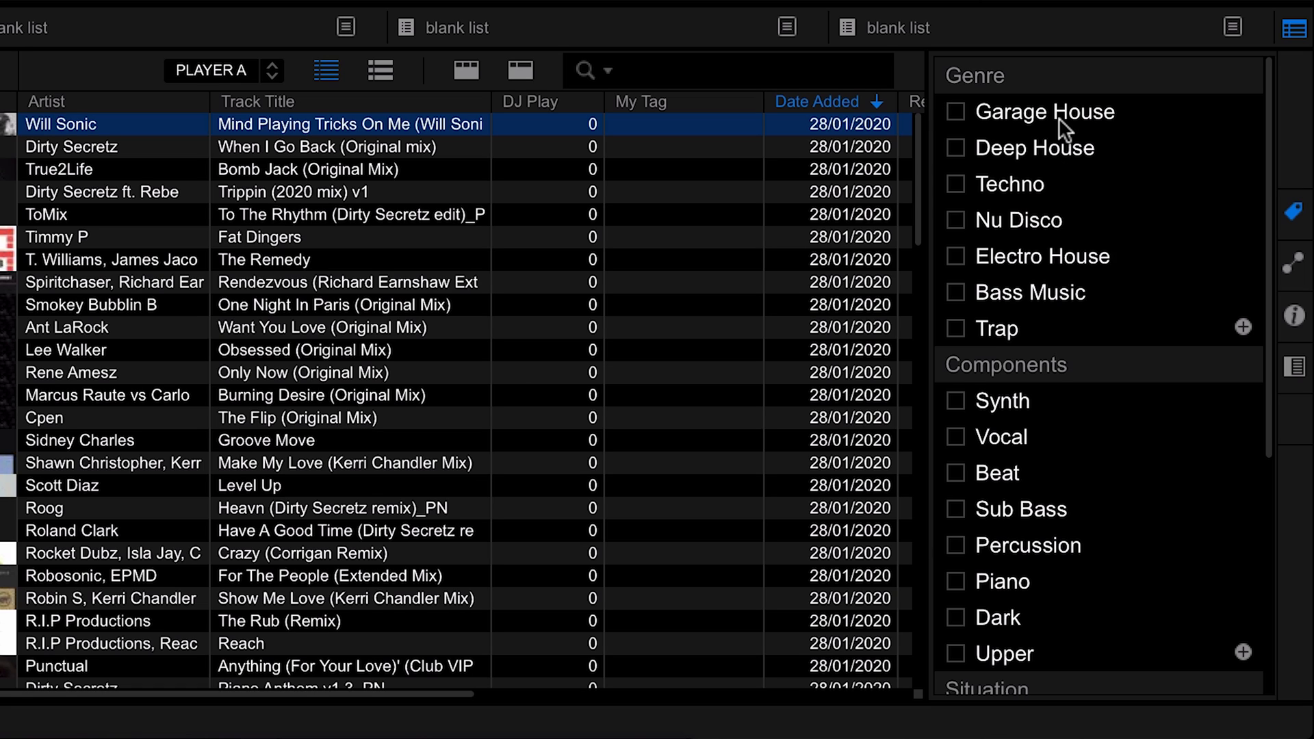
Rename the Techno genre tag as Funky House and the Nu Disco tag as Tech House
double_click(1025, 181)
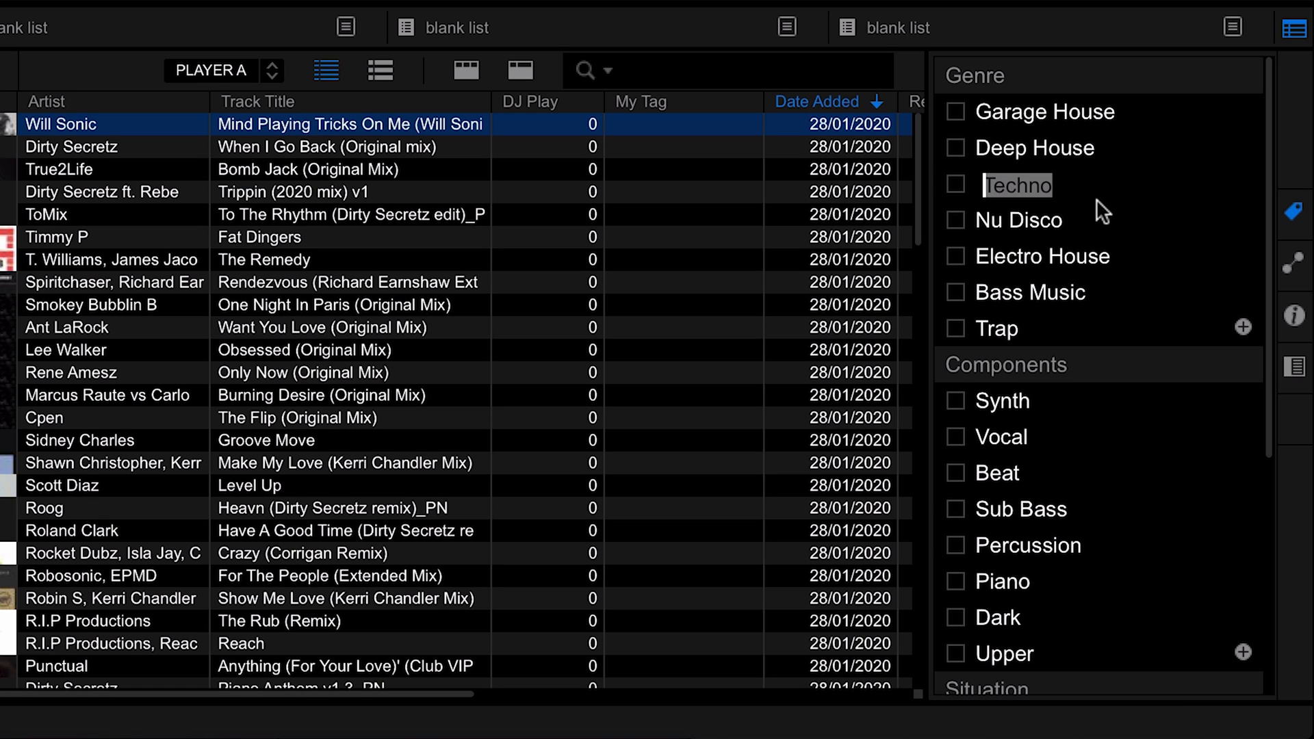
type("F")
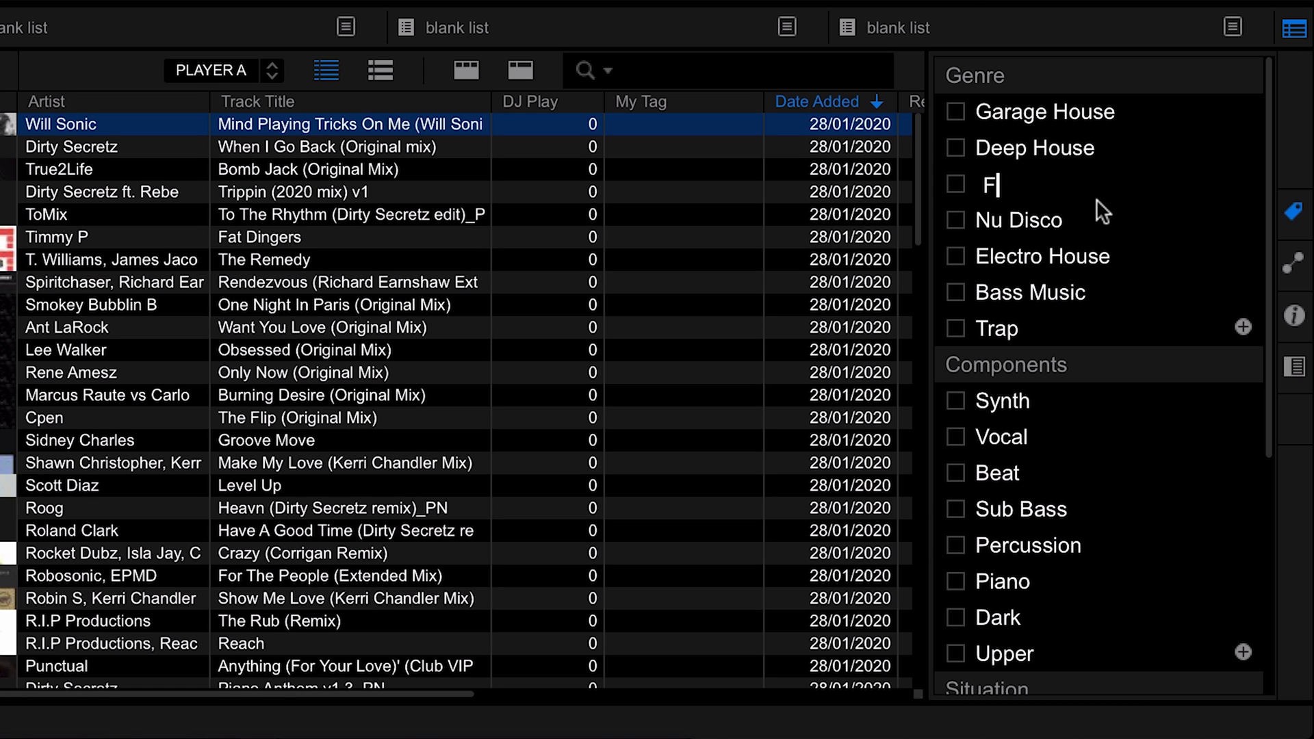
type("unky House")
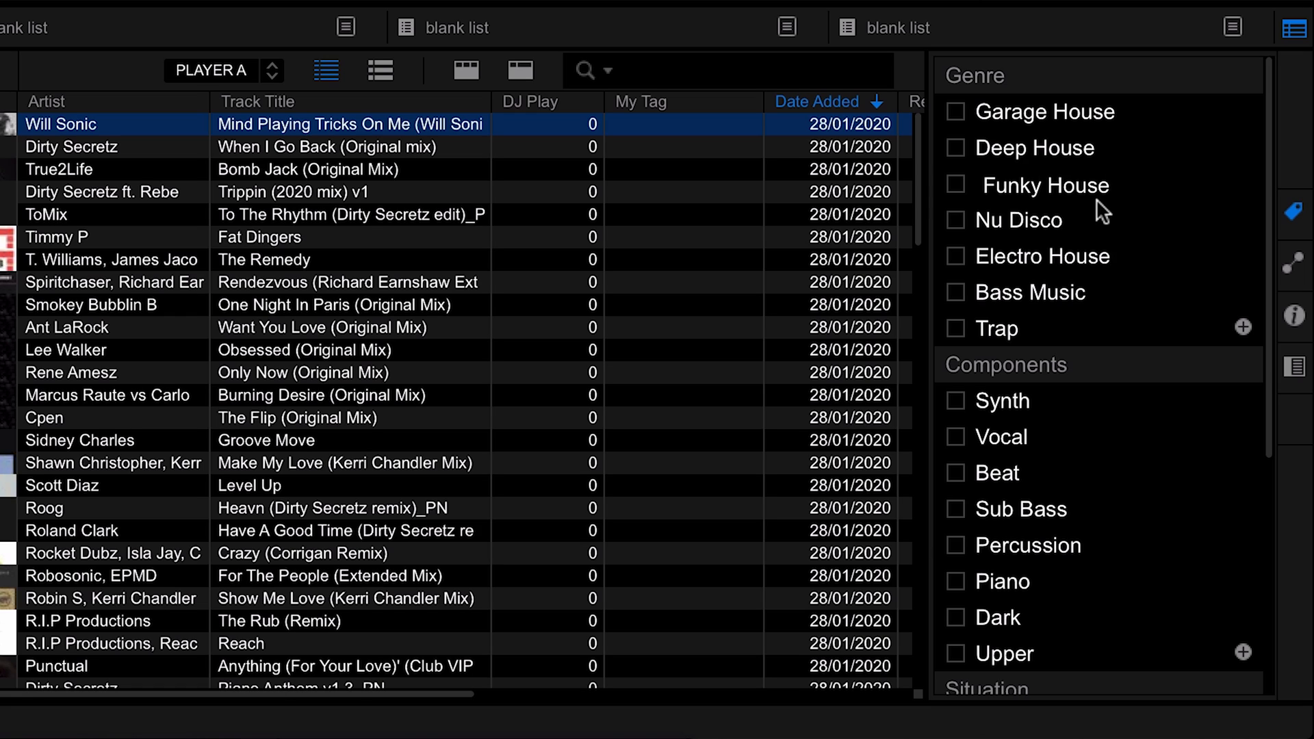
key("Return")
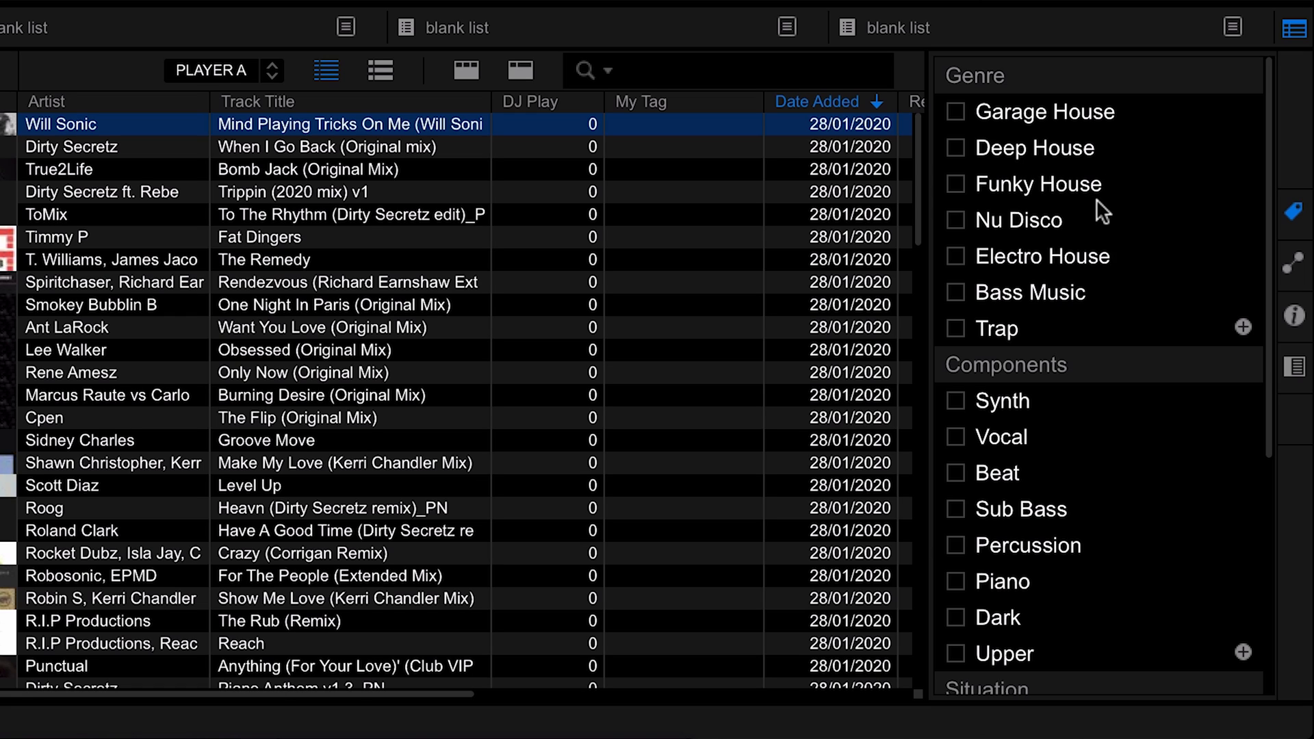
double_click(1032, 219)
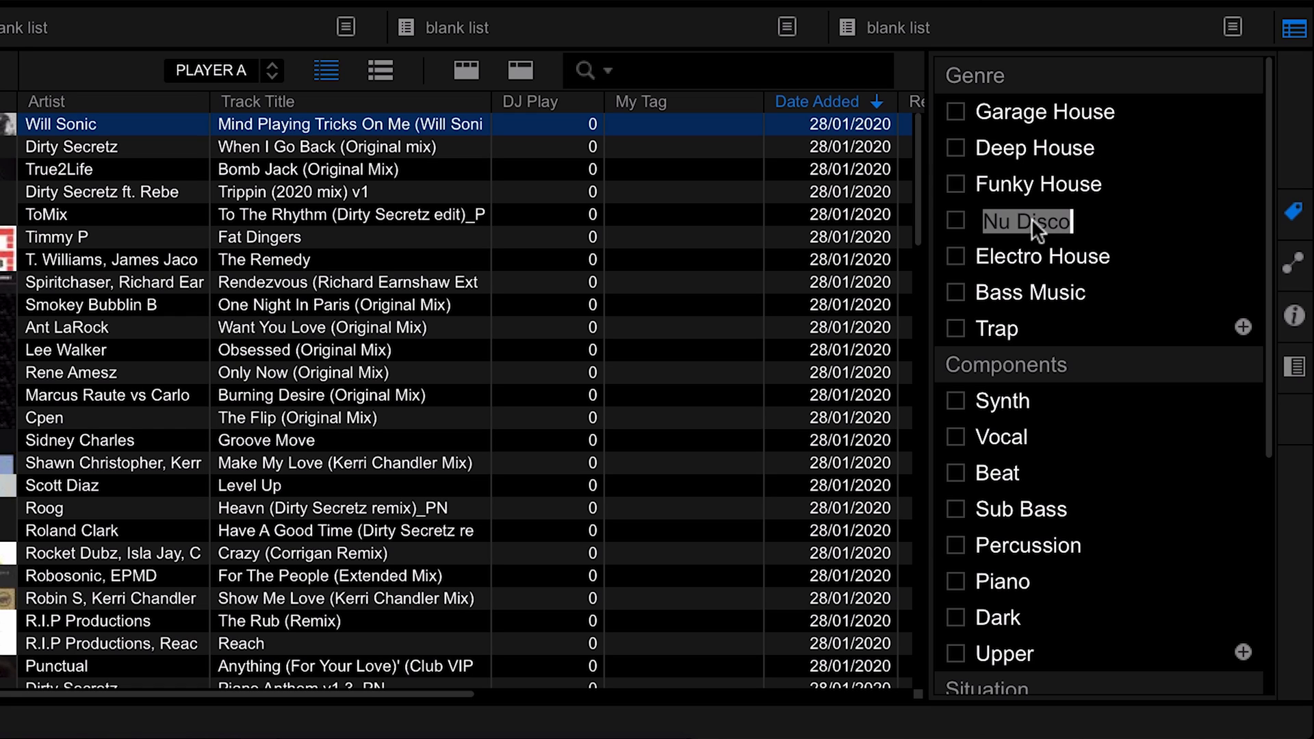
type("Tech House")
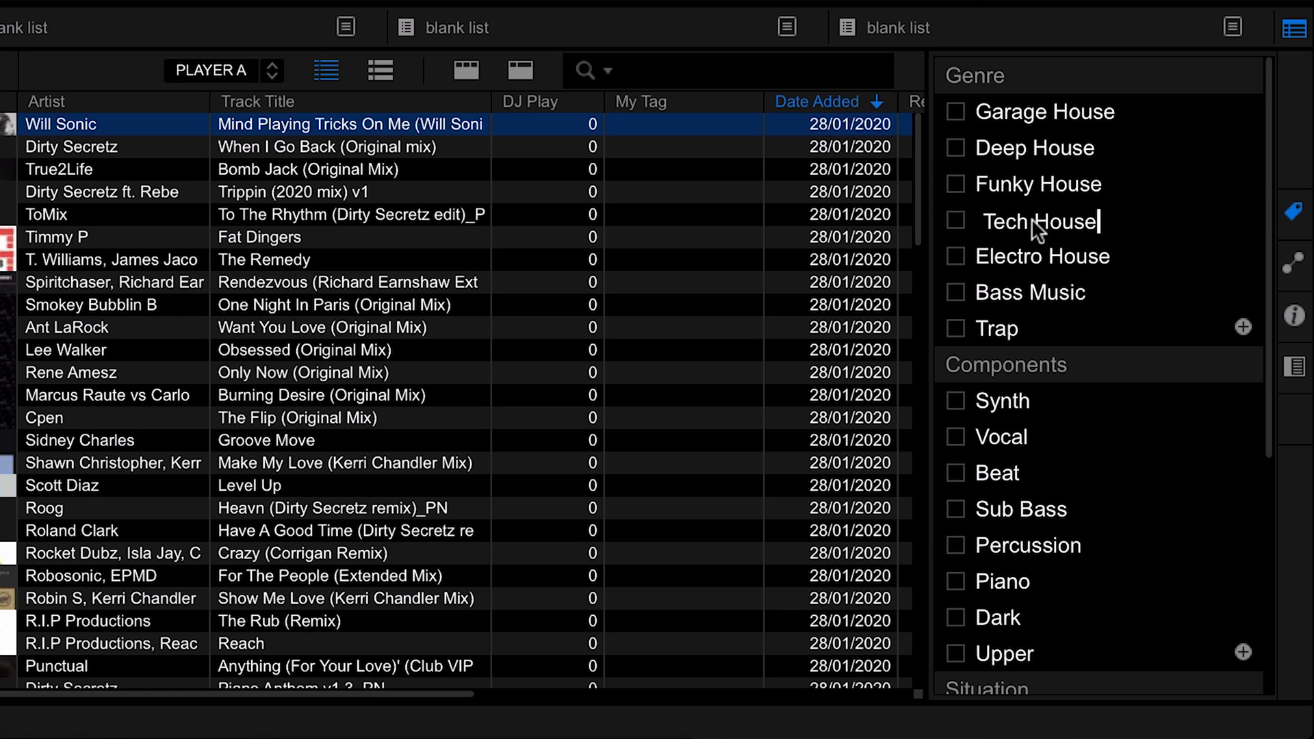
key("Return")
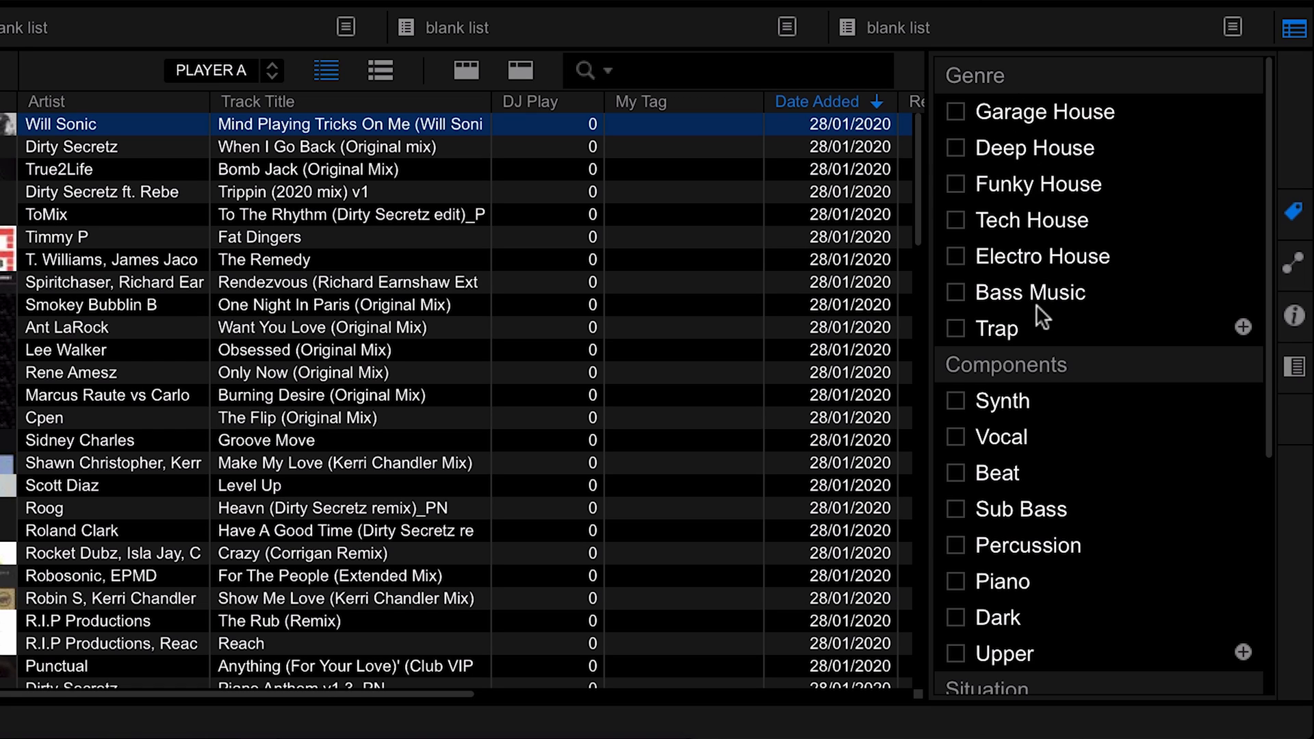
Delete the Electro House, Bass Music and Trap tags from the Genre category
right_click(1054, 262)
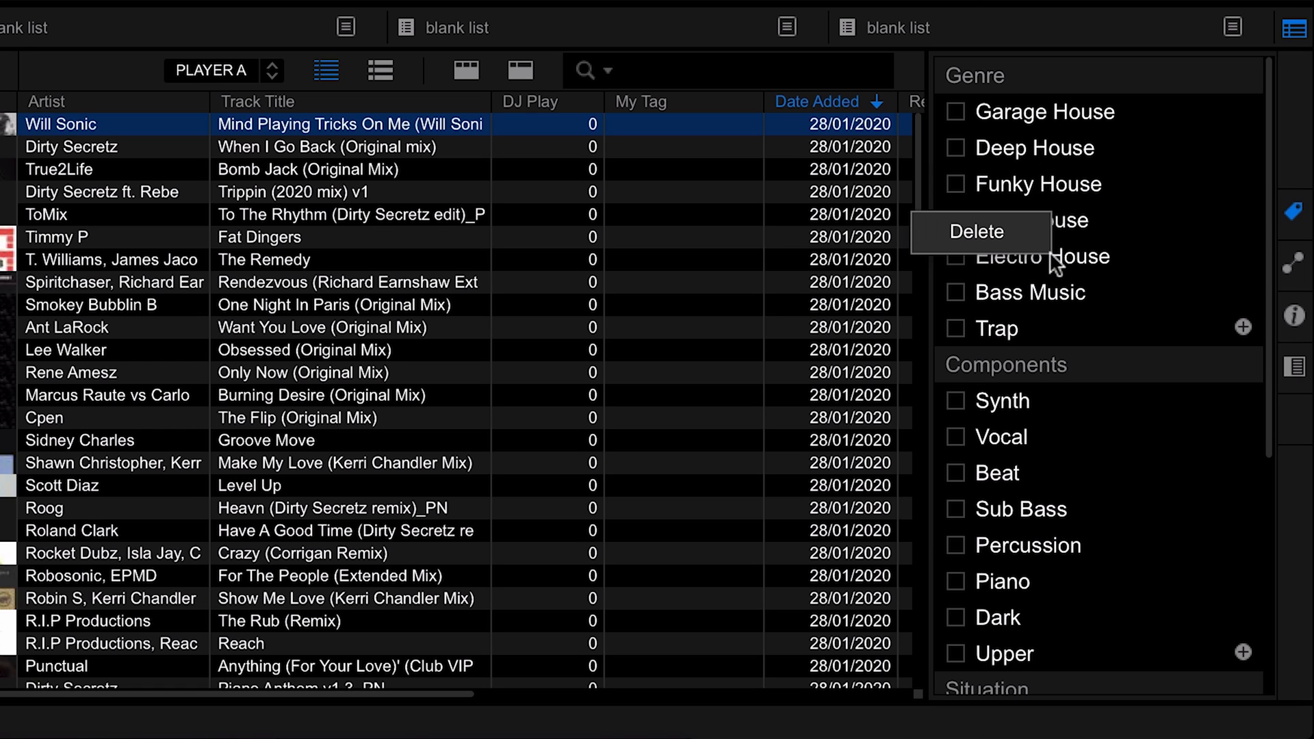
left_click(1011, 229)
right_click(1038, 254)
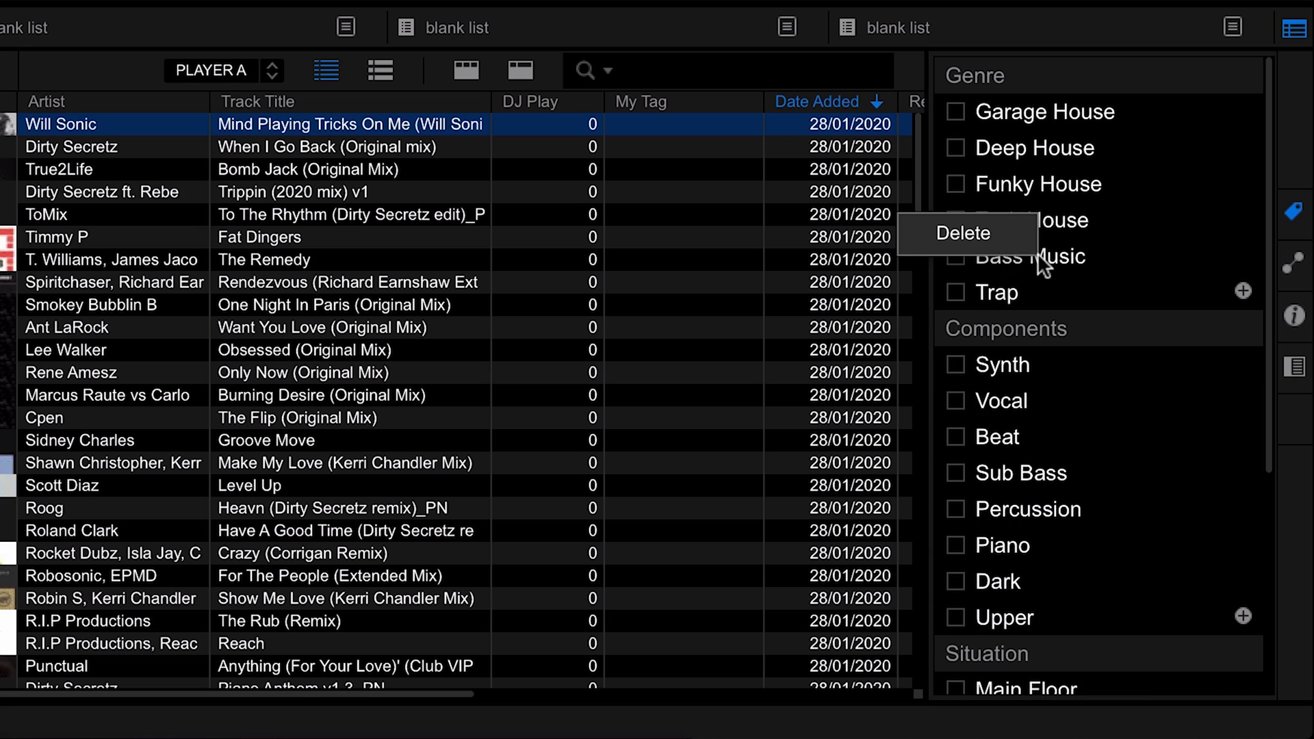
left_click(1004, 237)
right_click(1012, 254)
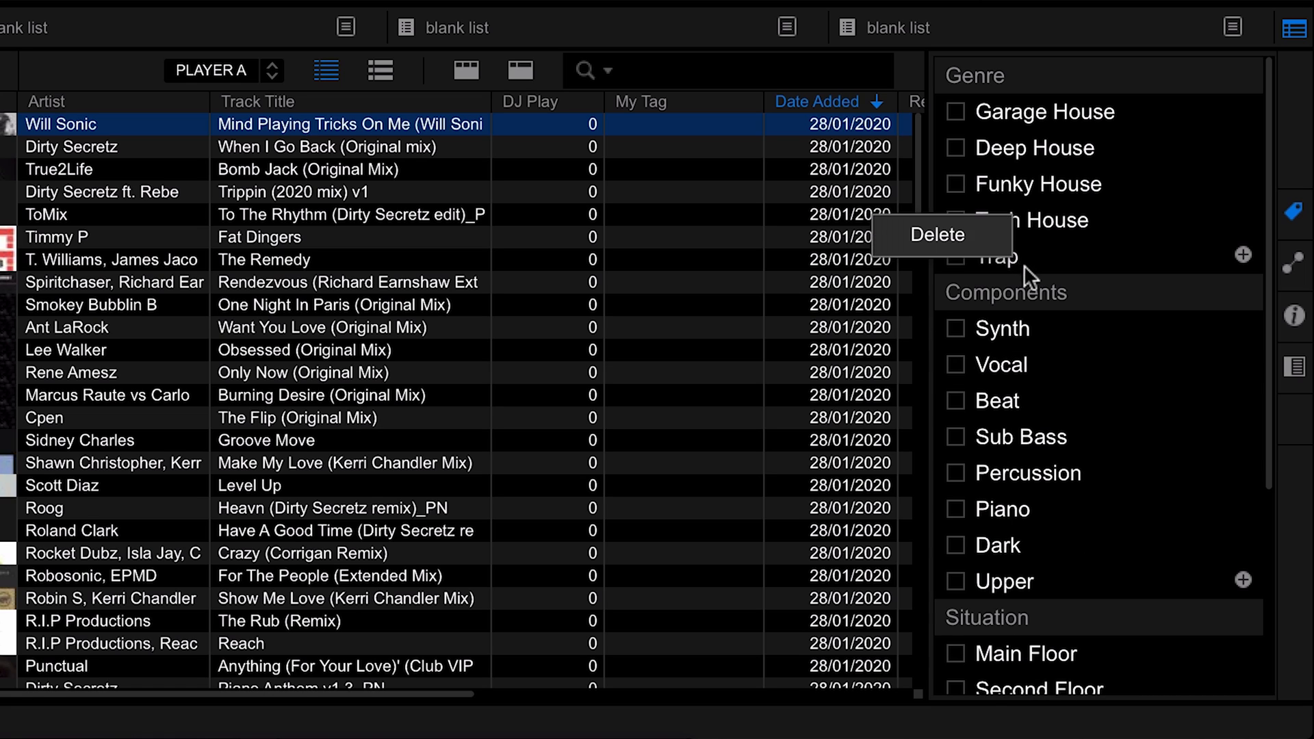
left_click(988, 233)
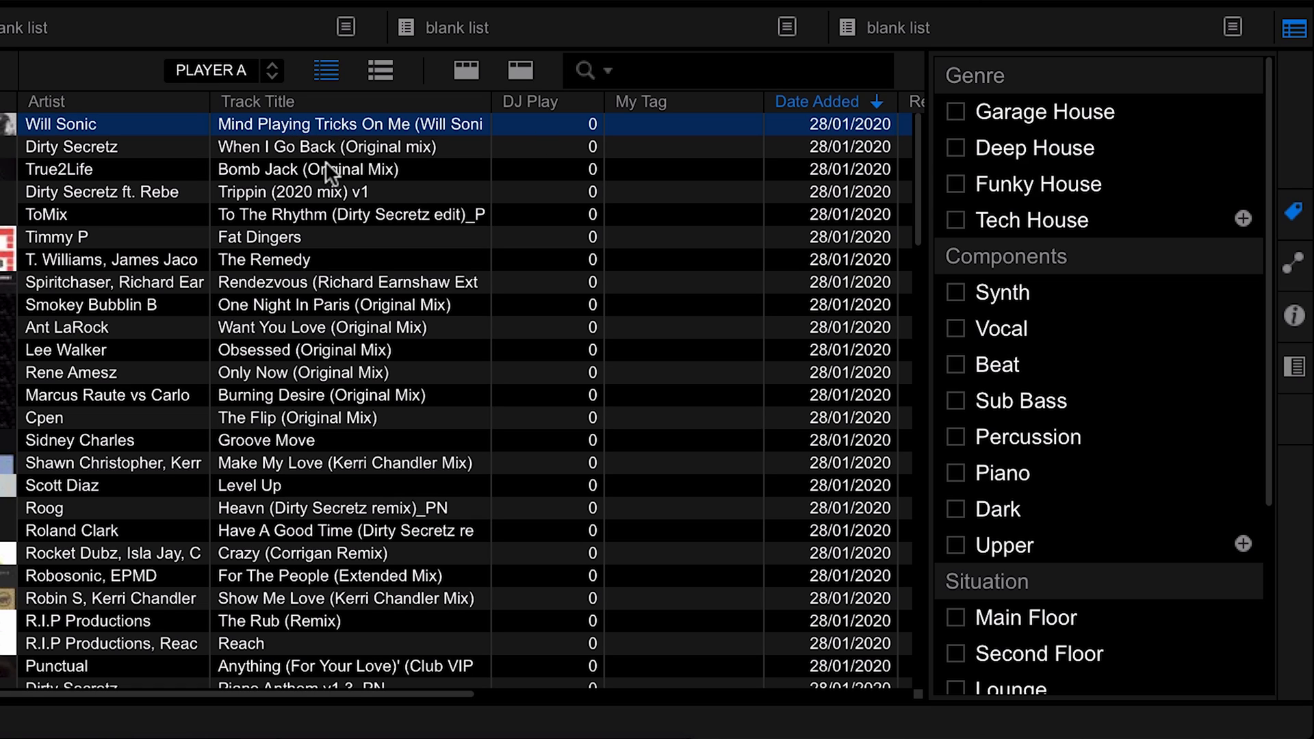
Tag the track Mind Playing Tricks On Me with Funky House, adding Deep House as well and removing it again
left_click(957, 184)
left_click(955, 145)
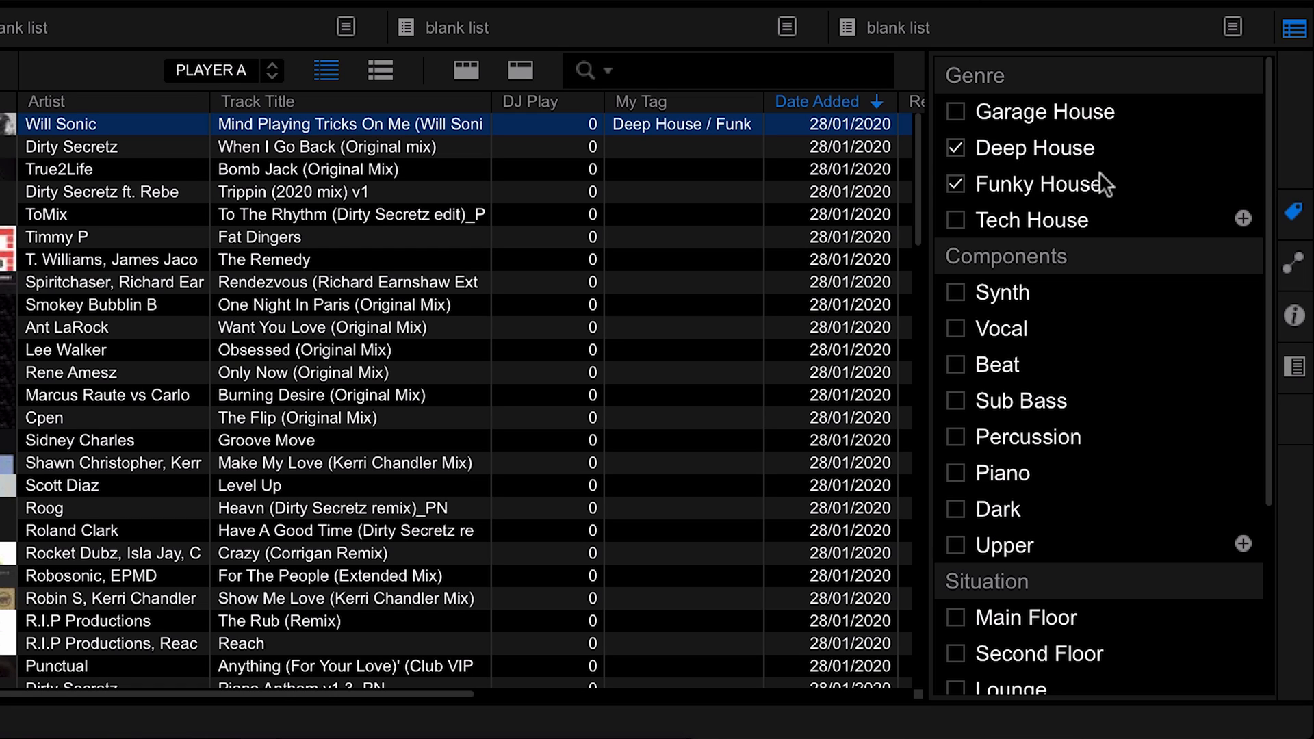
left_click(989, 160)
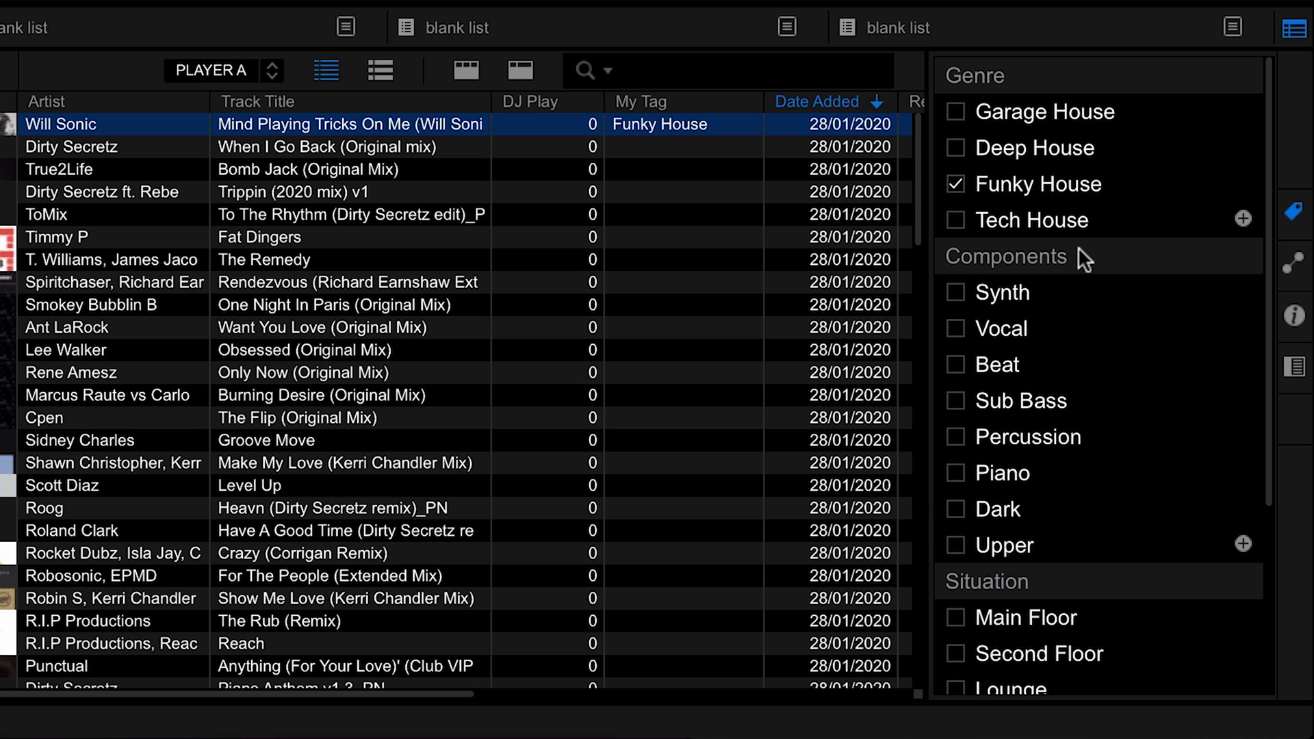
Rename the Components tag category as Set Time
double_click(1050, 257)
type("St")
key("BackSpace")
type("et Time")
key("Return")
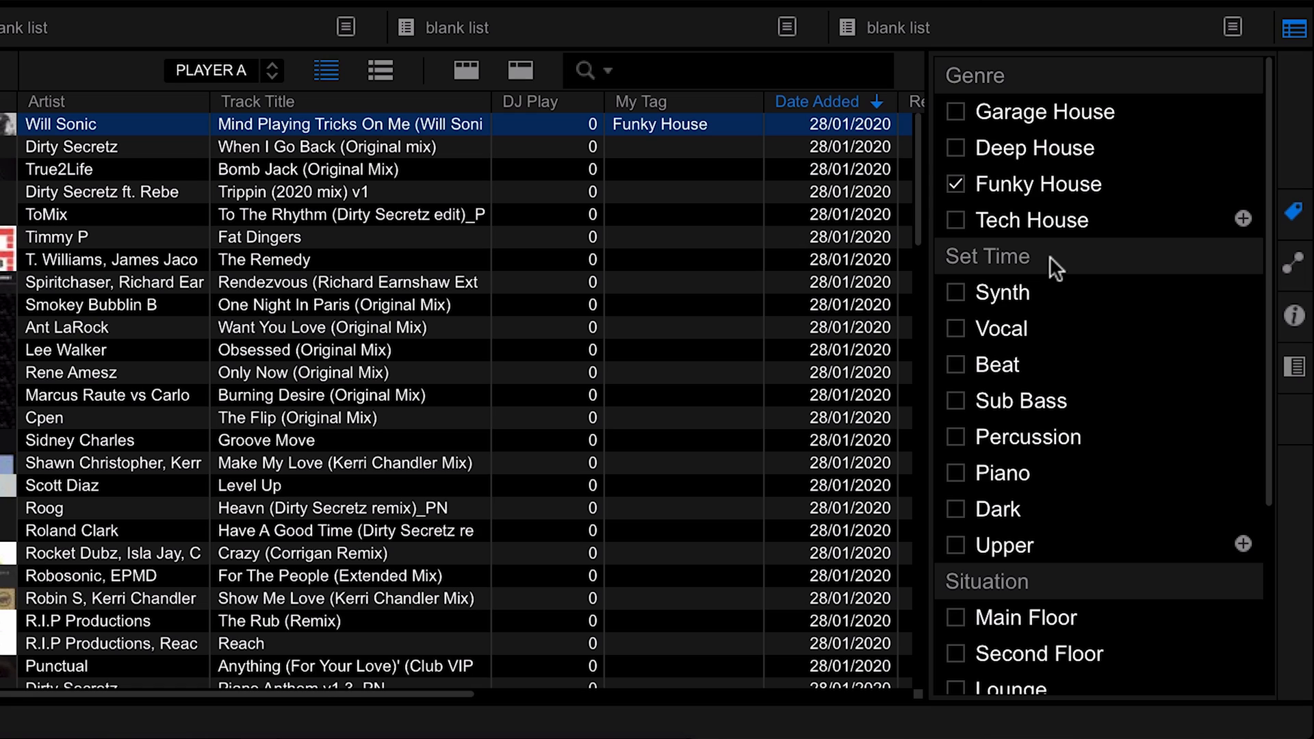
Rename the Synth, Vocal and Beat tags under Set Time as Early, Peak and After Hours
left_click(1008, 290)
type("Early")
left_click(992, 327)
type("Rea")
type("k")
type("After hours")
key("BackSpace")
key("BackSpace")
key("BackSpace")
key("BackSpace")
key("BackSpace")
type("Hours")
key("Return")
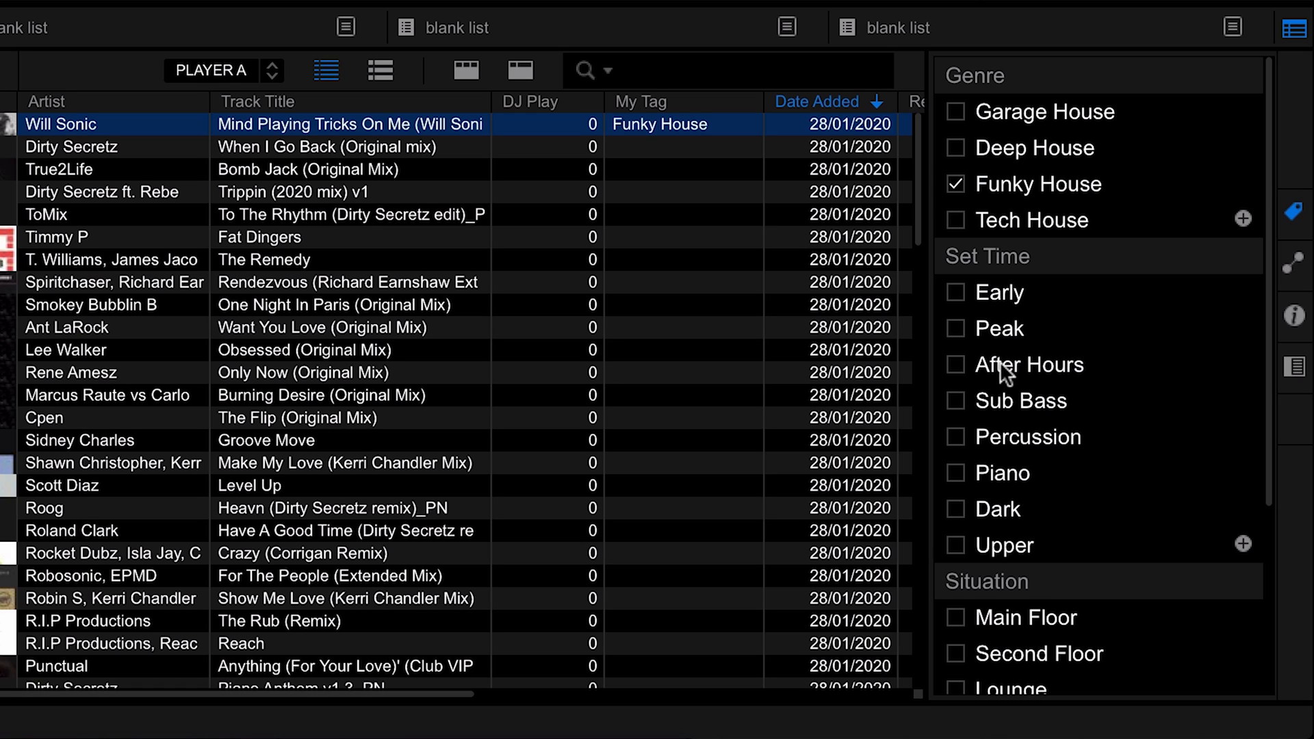
Delete the Sub Bass, Percussion, Piano, Dark and Upper tags from the Set Time category
right_click(1068, 396)
left_click(1044, 377)
right_click(1061, 400)
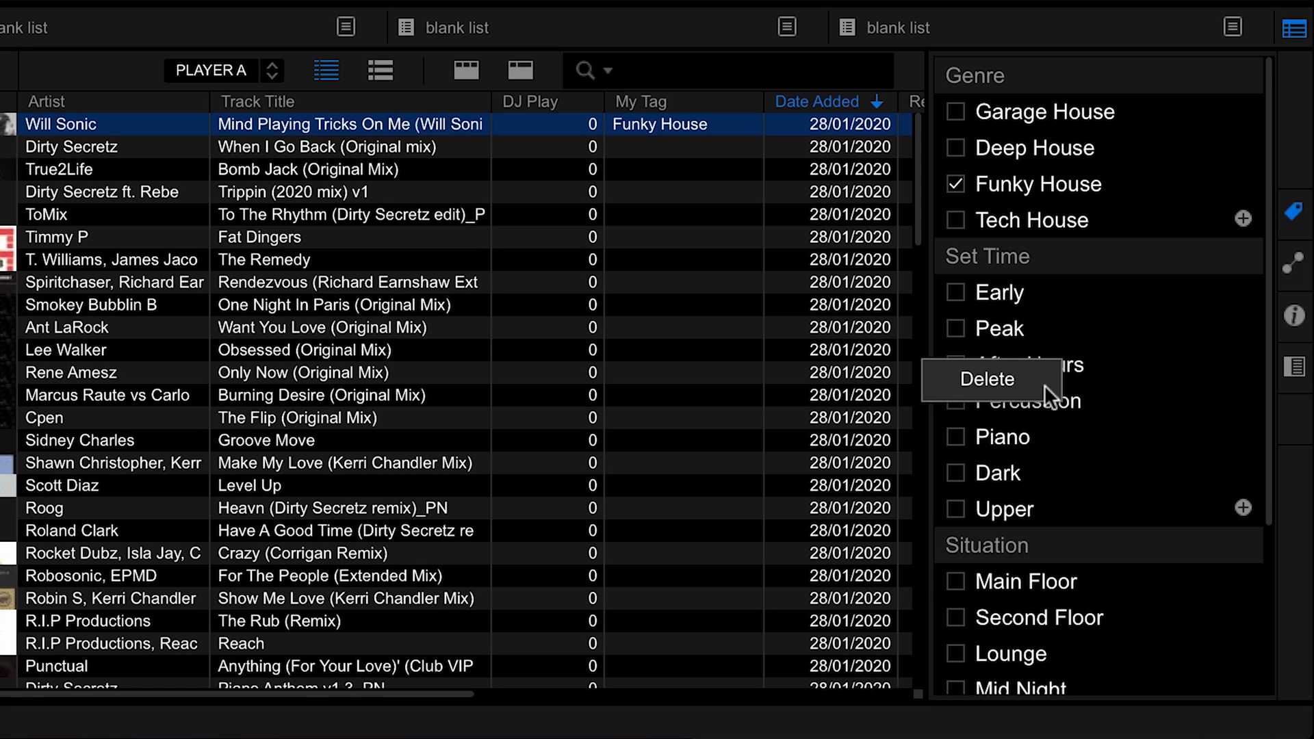
left_click(1035, 389)
right_click(1025, 400)
left_click(1015, 388)
right_click(1016, 395)
left_click(996, 376)
right_click(1022, 405)
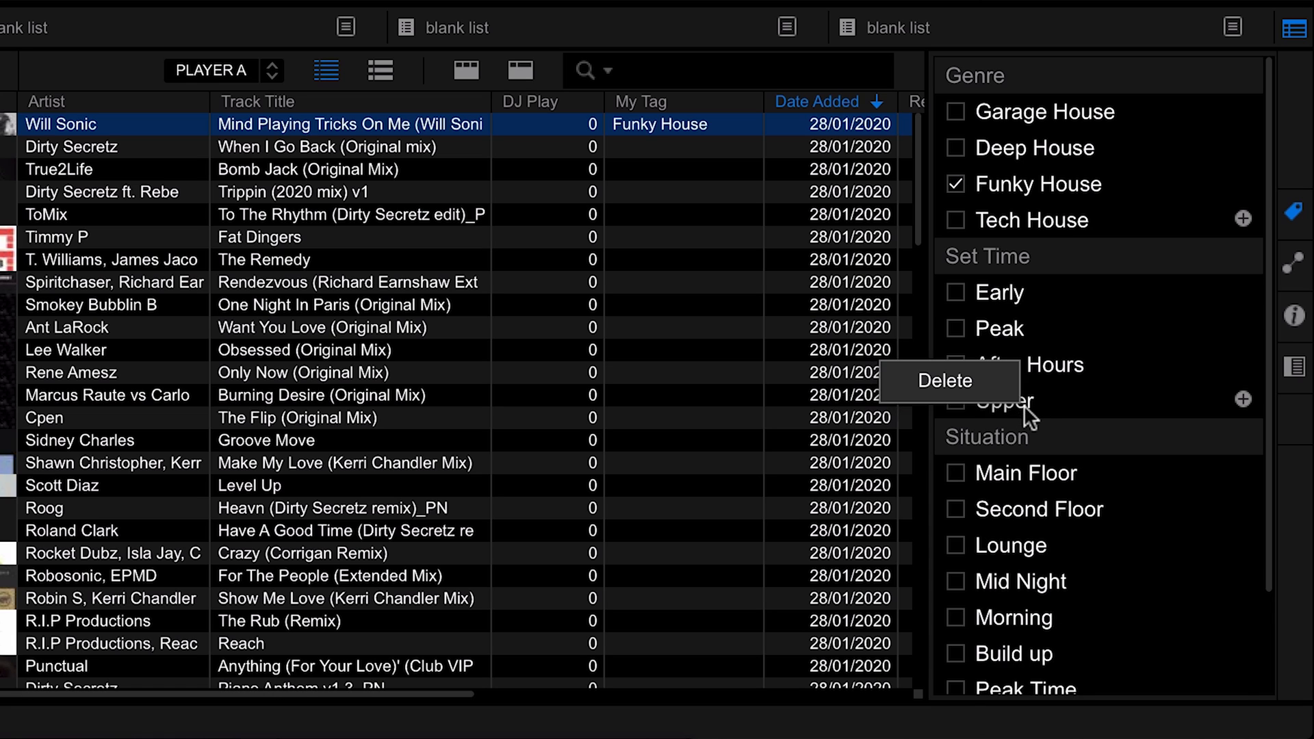
left_click(1013, 390)
Rename the Situation tag category as Venue
scroll(1028, 368, "down", 1)
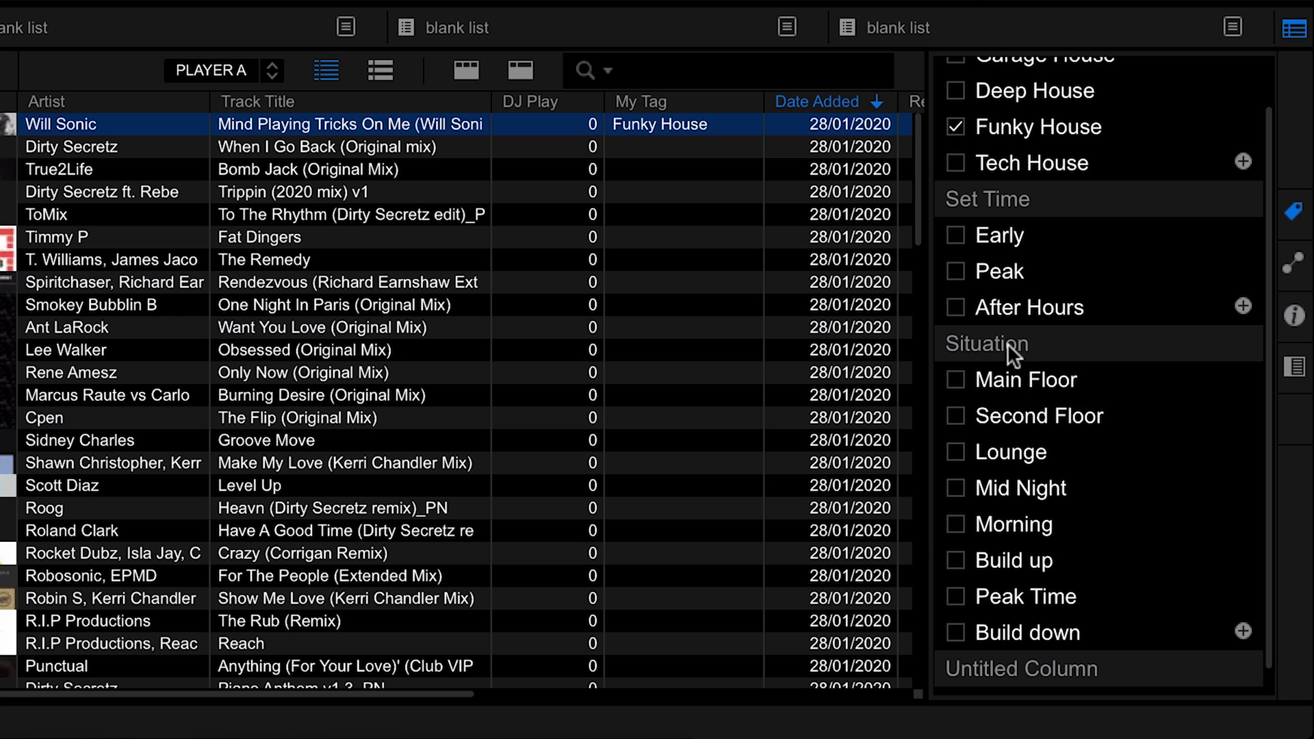
double_click(1007, 343)
type("Venue")
key("Return")
Rename the Main Floor, Second Floor and Lounge tags under Venue as Bar, Club and Festival
double_click(1032, 375)
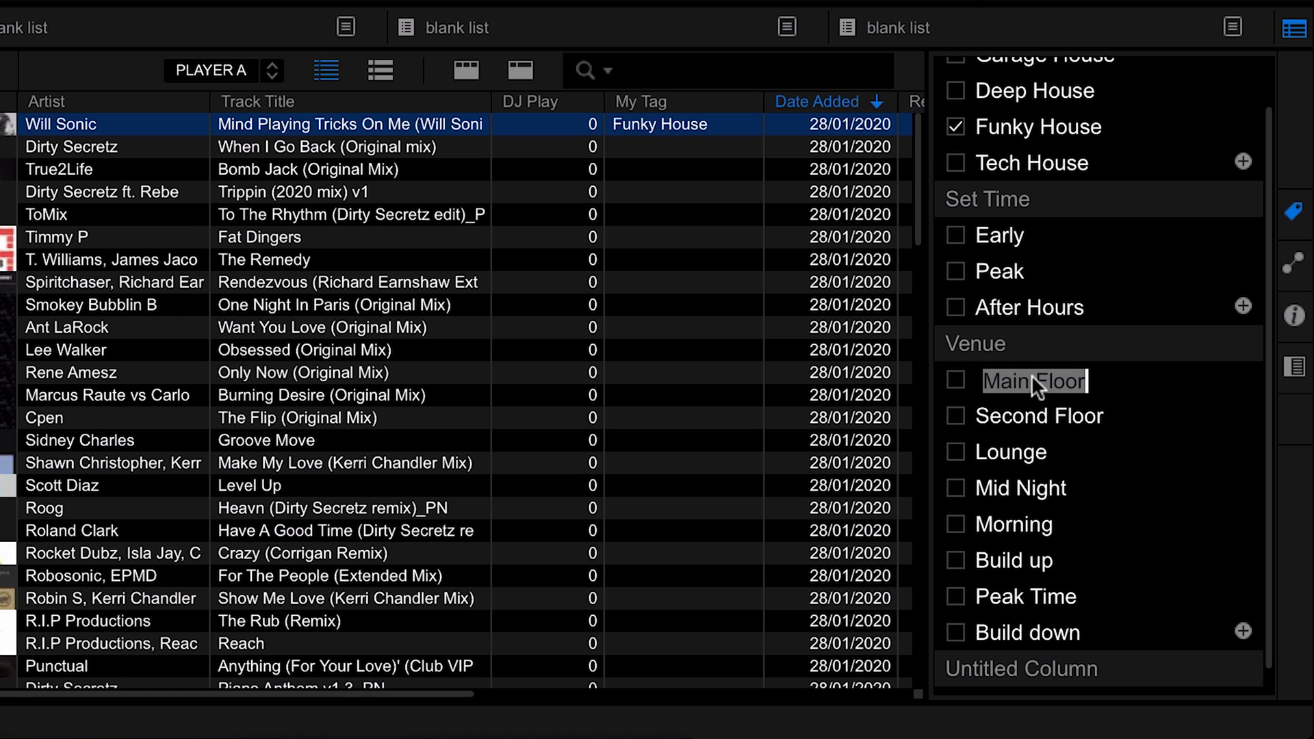
type("Bar")
key("Return")
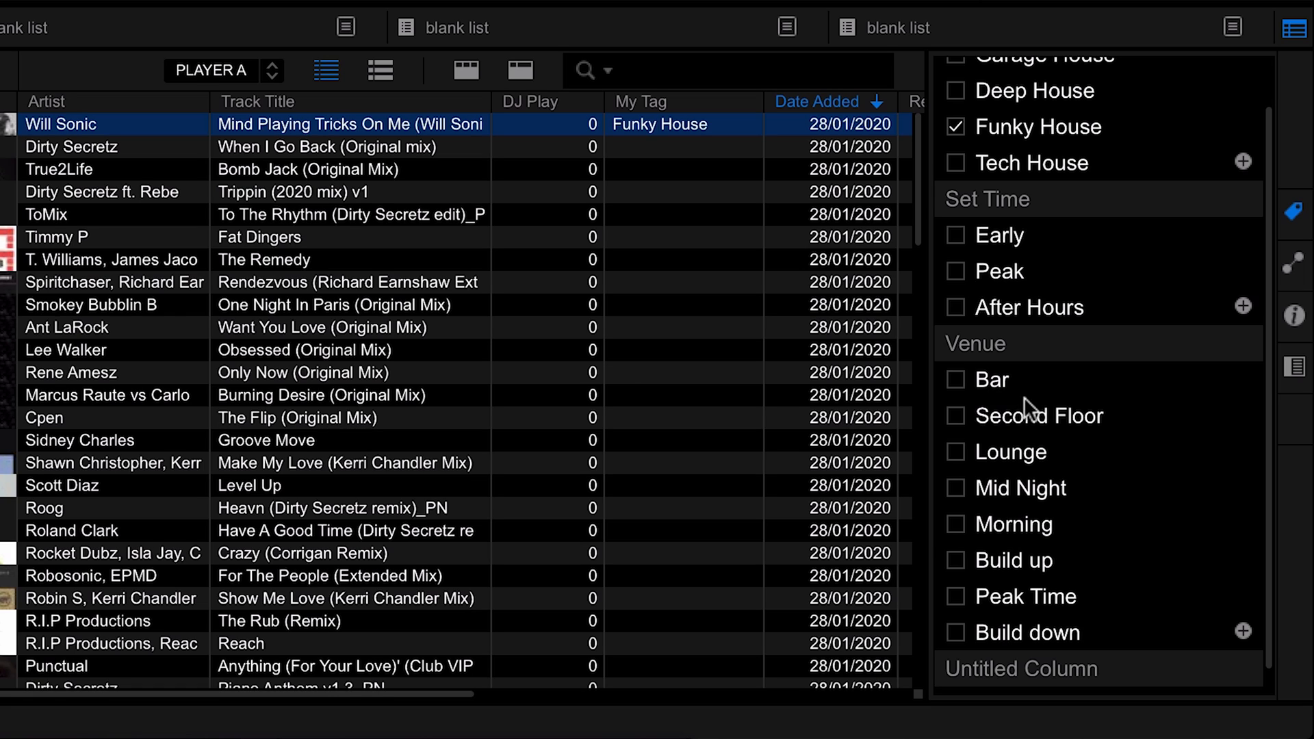
double_click(1039, 413)
type("Club")
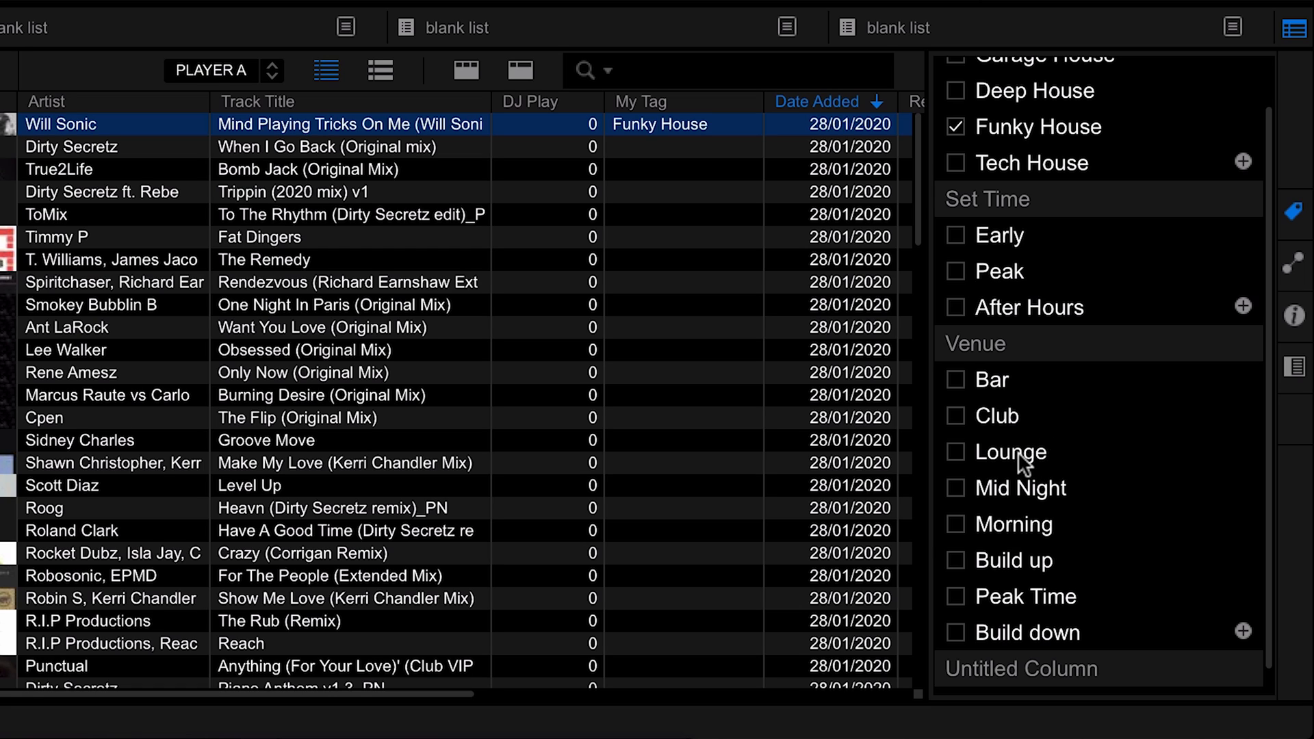
type("Festival")
key("Return")
Delete the Mid Night, Morning, Build up, Peak Time and Build down tags from the Venue category
right_click(1016, 486)
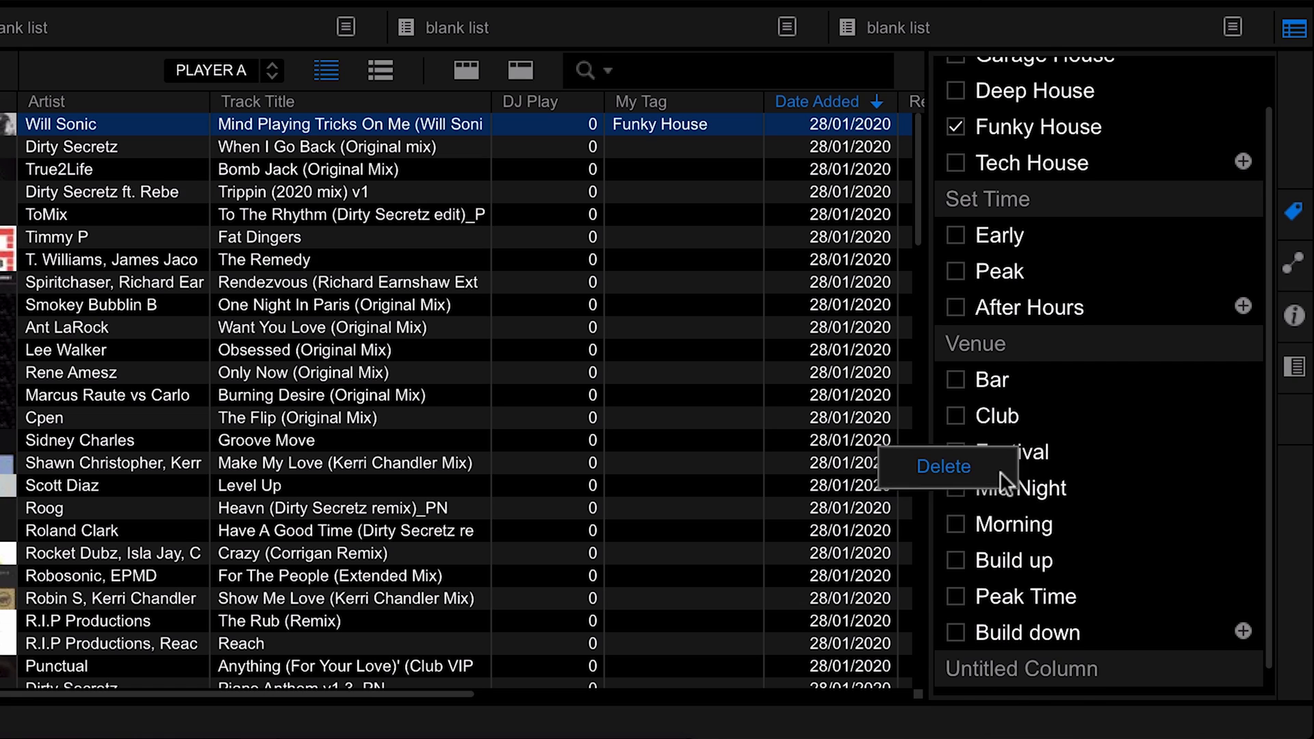
left_click(1000, 471)
right_click(1024, 493)
left_click(999, 481)
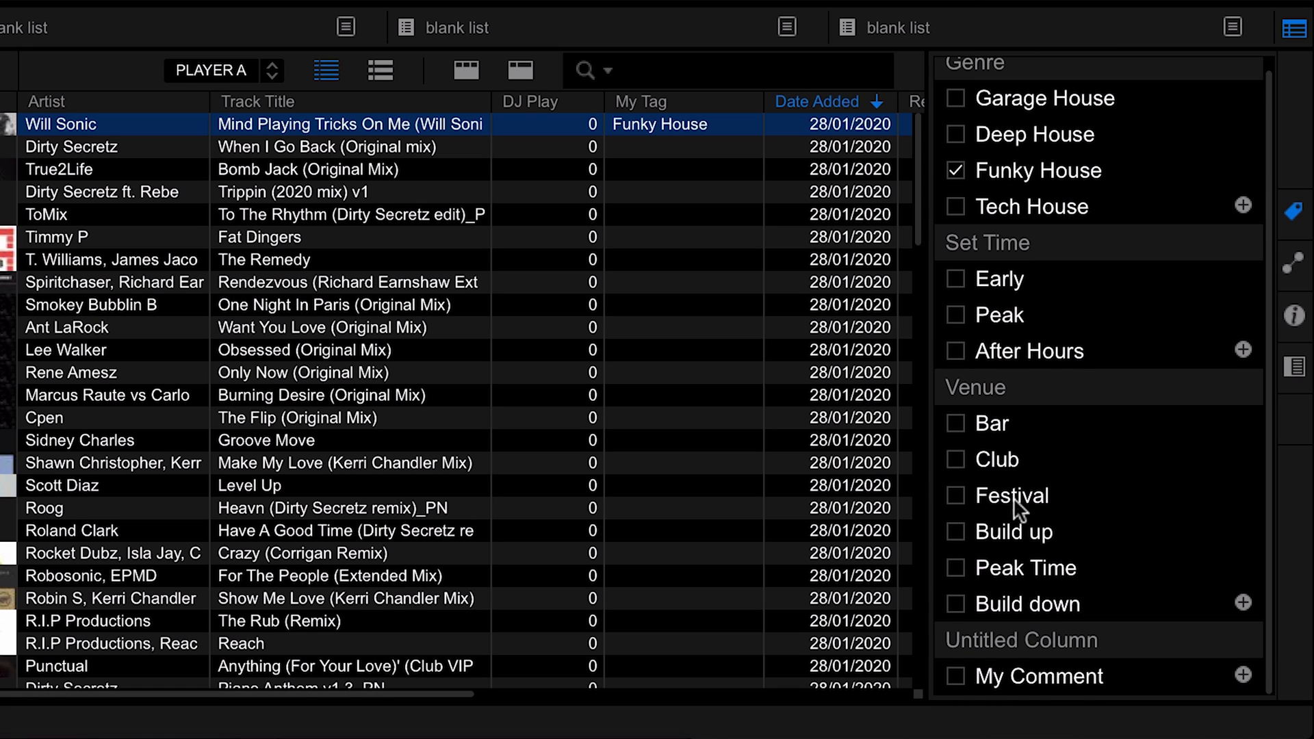
right_click(1017, 523)
left_click(1001, 509)
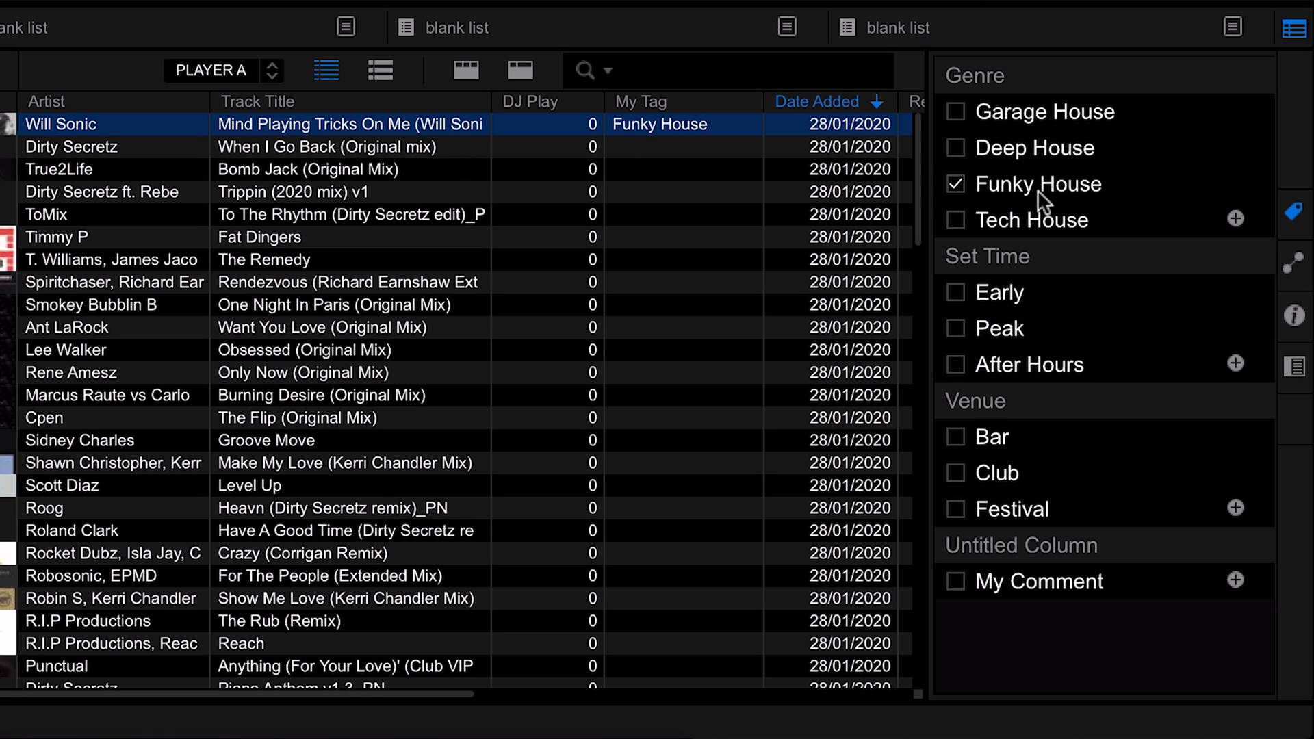
Add the Early and After Hours tags to the track Mind Playing Tricks On Me, and select the track When I Go Back
left_click(956, 293)
left_click(957, 365)
left_click(438, 148)
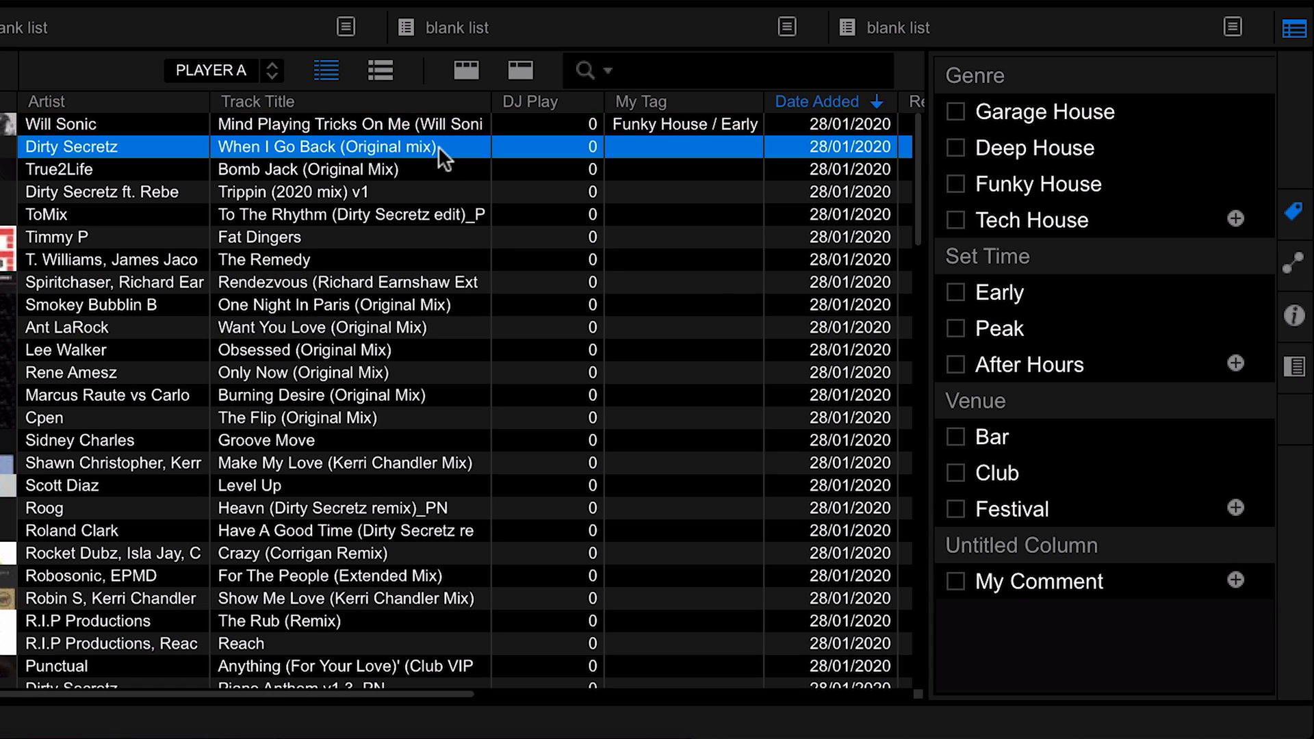
Tag When I Go Back as Garage House, Peak, Club and Festival, and tag Bomb Jack as Deep House and Early
left_click(956, 112)
left_click(956, 330)
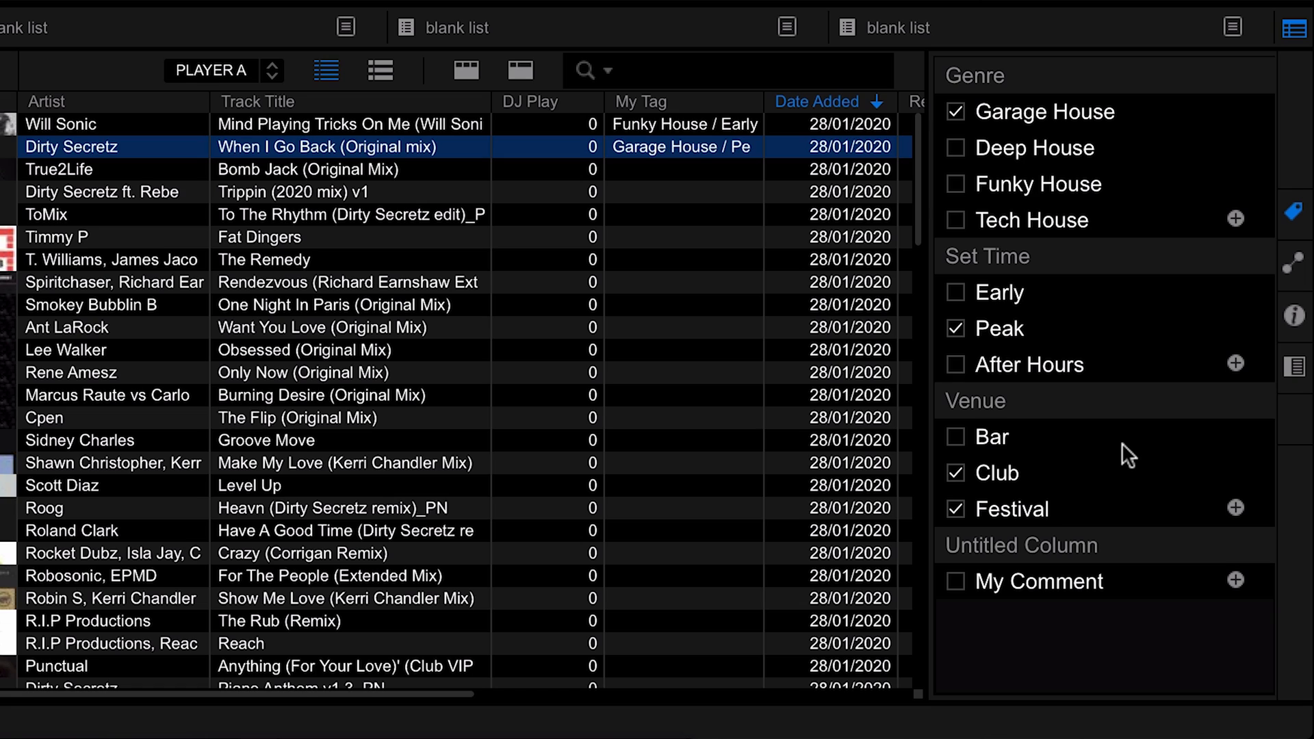
left_click(414, 172)
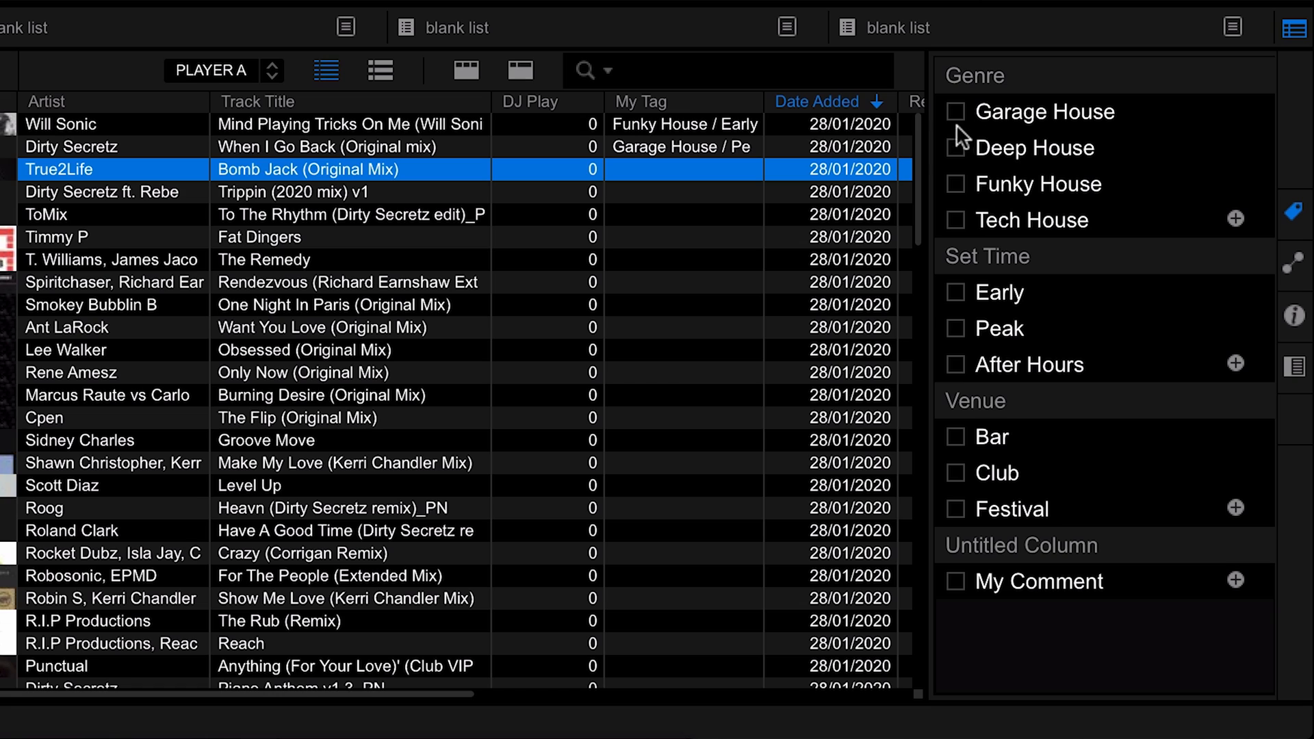
left_click(956, 147)
left_click(956, 292)
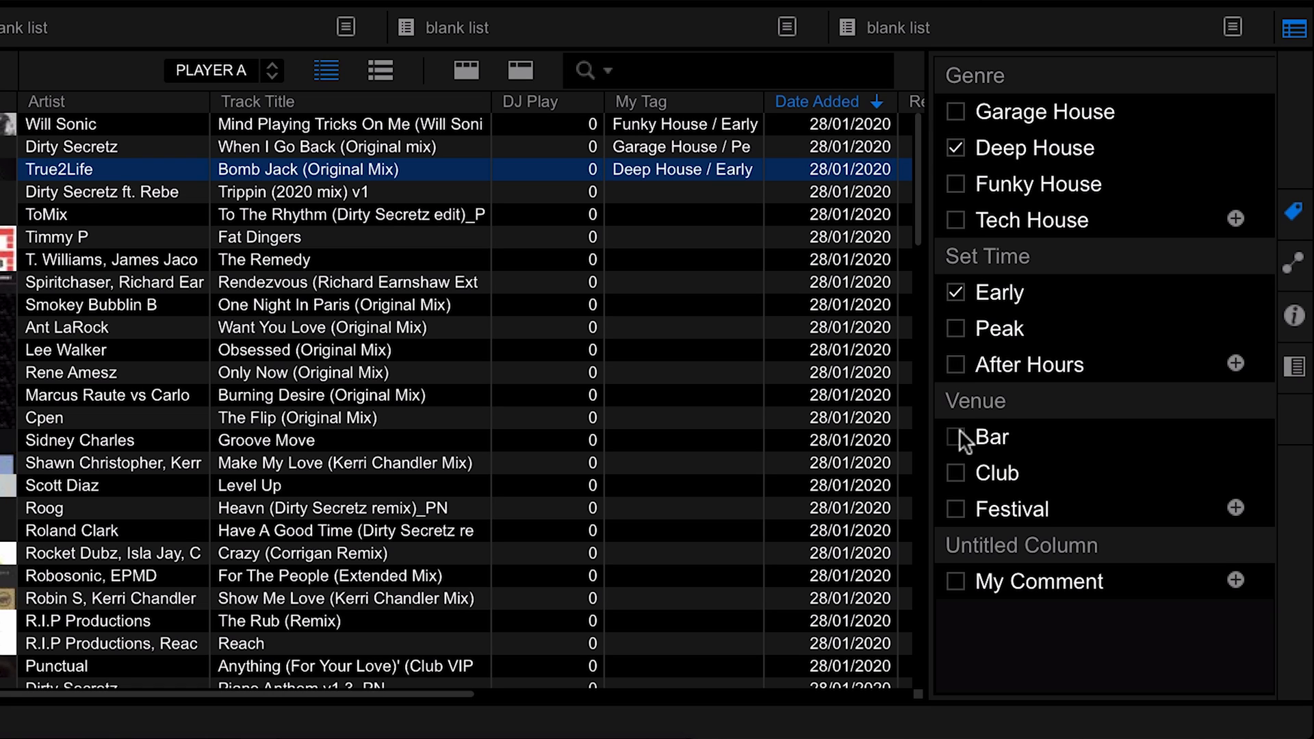
Add the Garage House and Peak tags to the track Trippin (2020 mix) v1
left_click(321, 193)
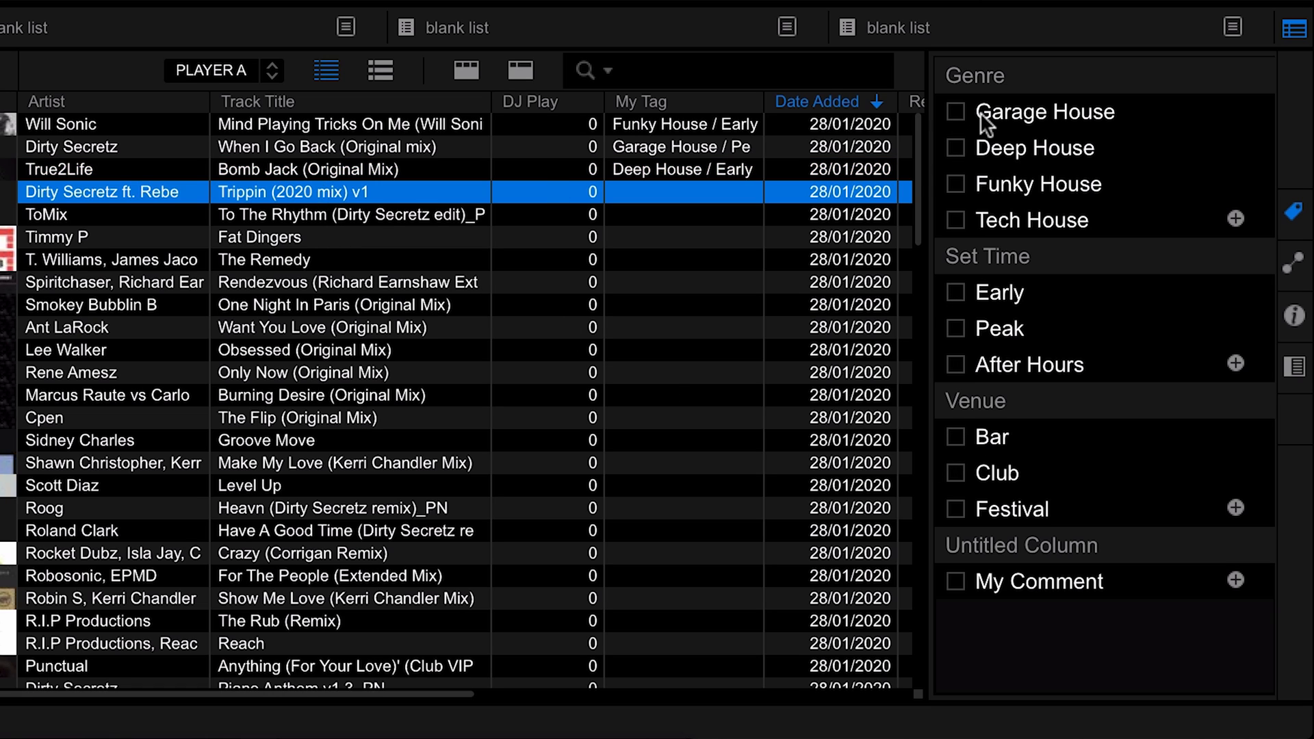
left_click(955, 110)
left_click(956, 329)
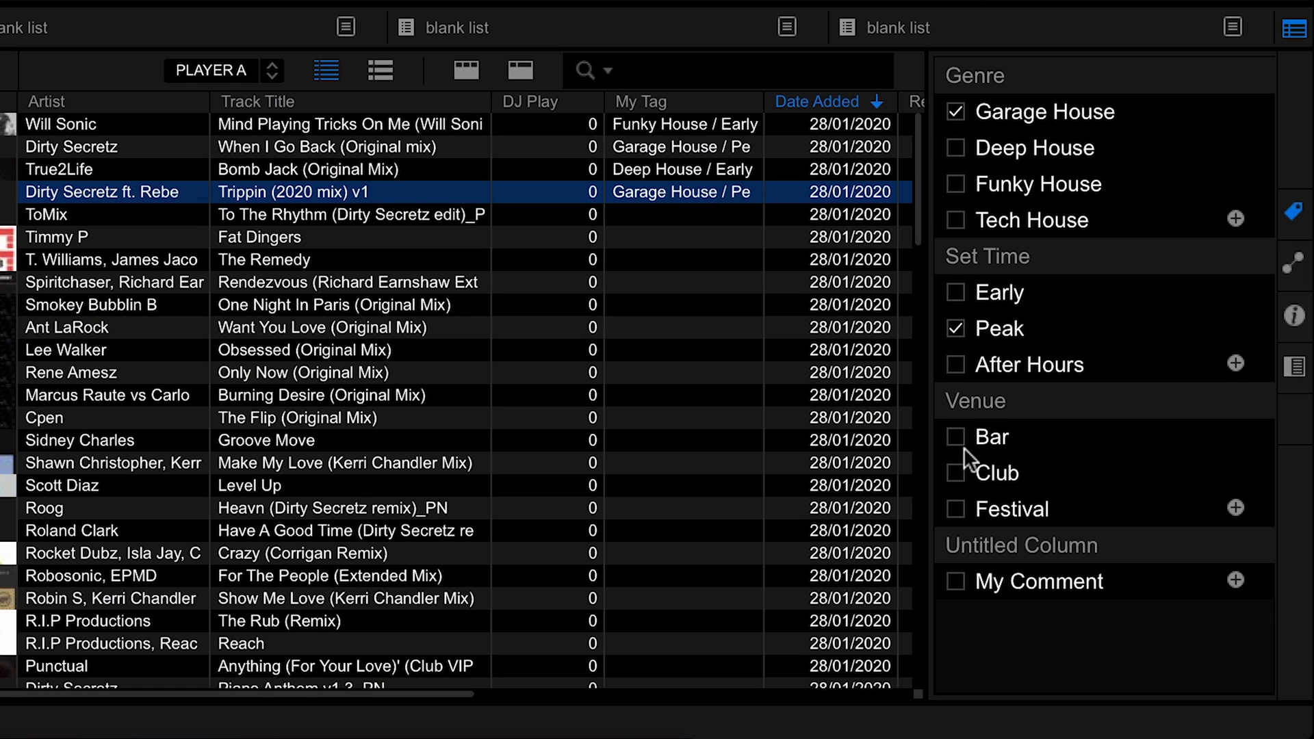
Add the Garage House, Early, Bar and Club tags to the track To The Rhythm, and hide the tag list
left_click(540, 214)
left_click(955, 110)
left_click(955, 292)
left_click(955, 473)
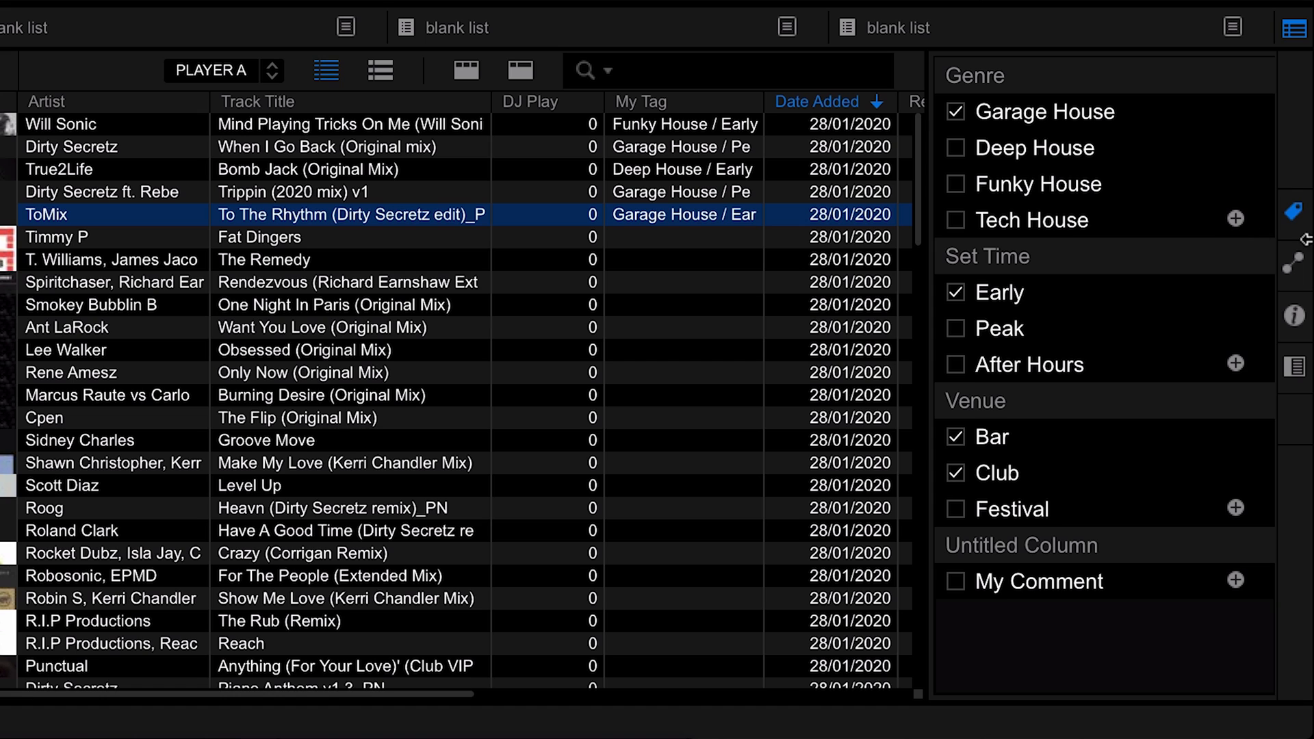
left_click(1295, 215)
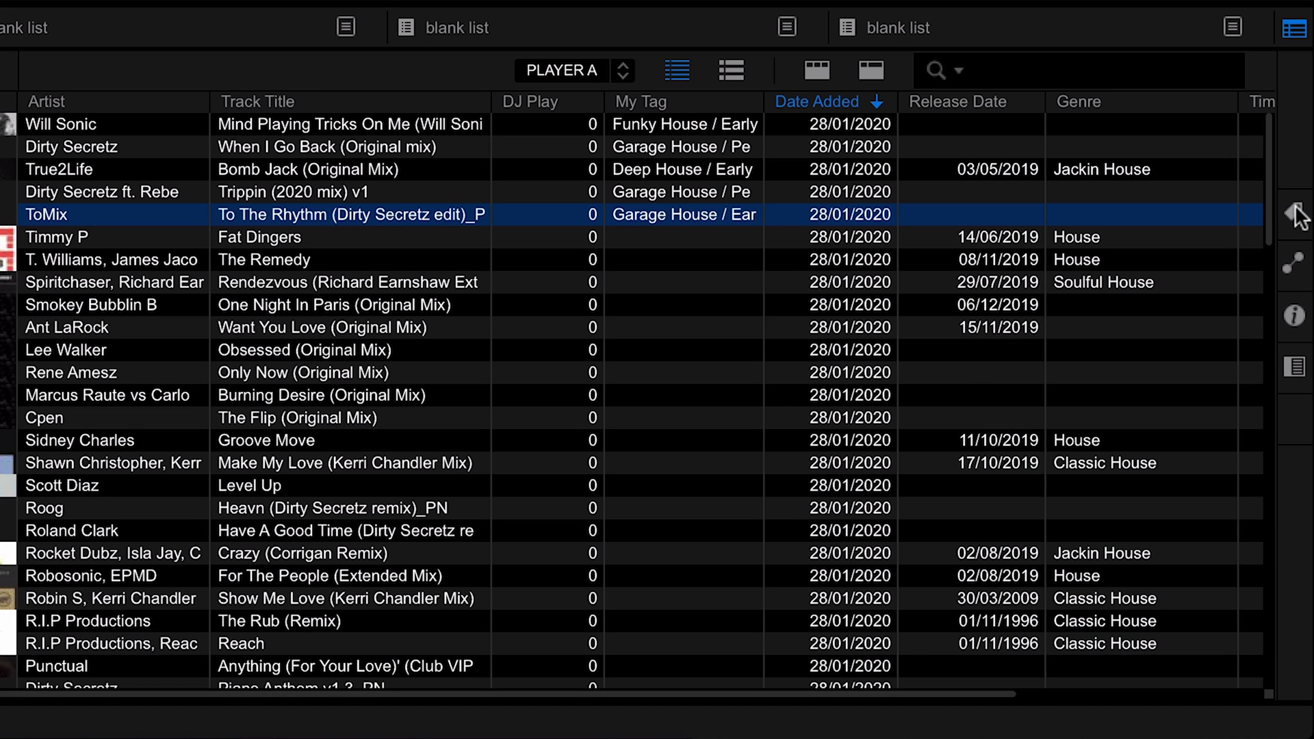
Show the track filter and narrow the collection to tracks tagged Garage House and Early
left_click(868, 65)
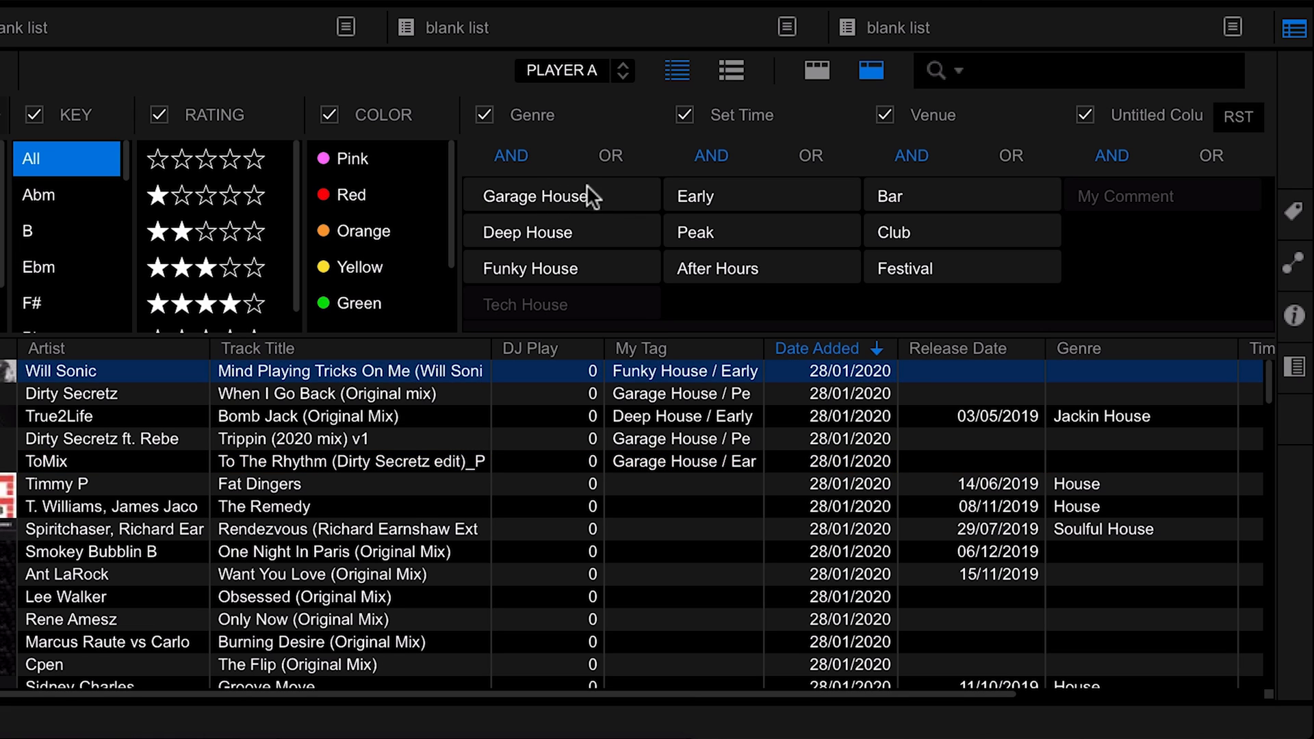
left_click(581, 188)
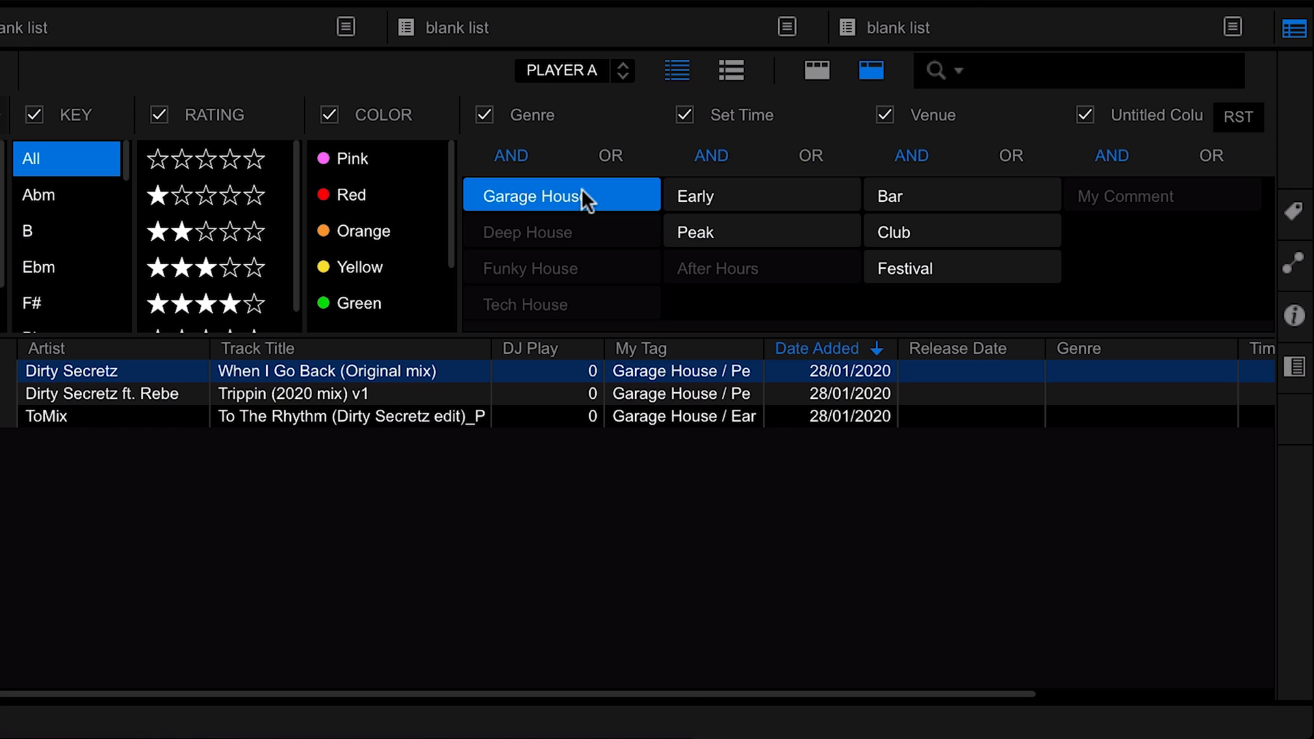
left_click(752, 193)
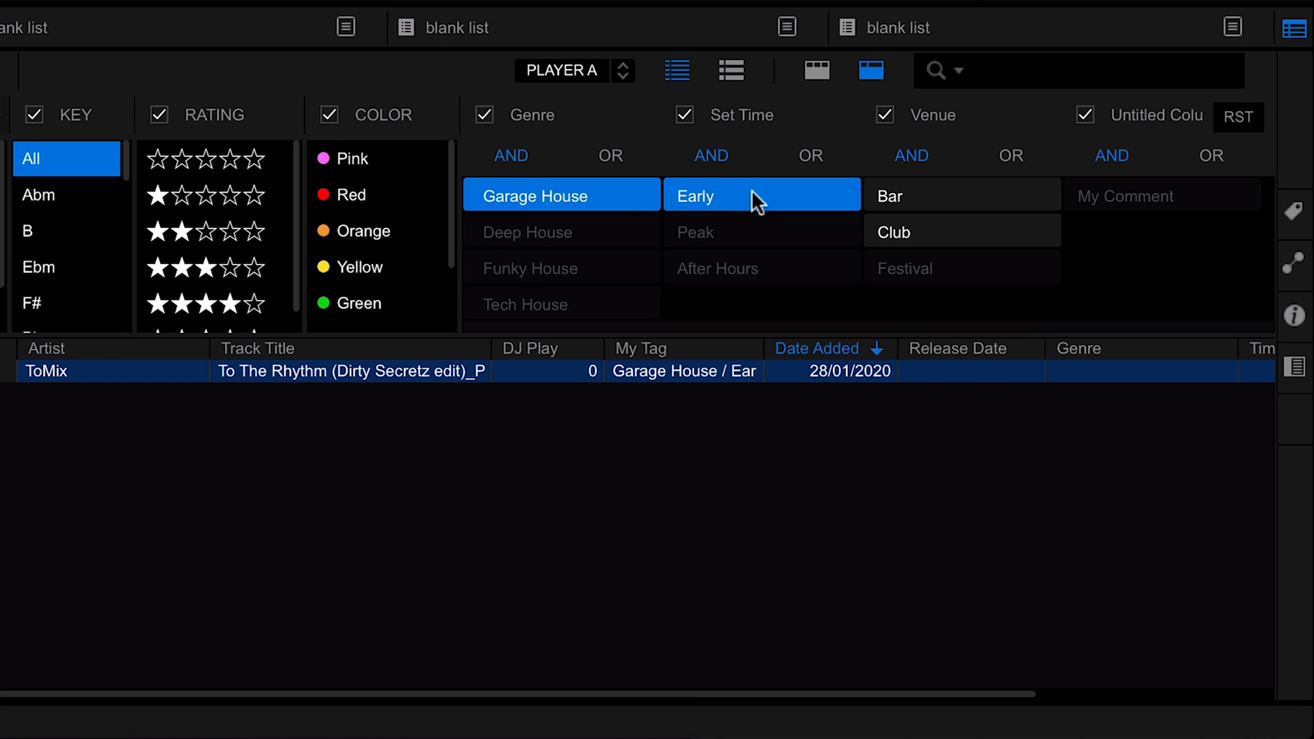